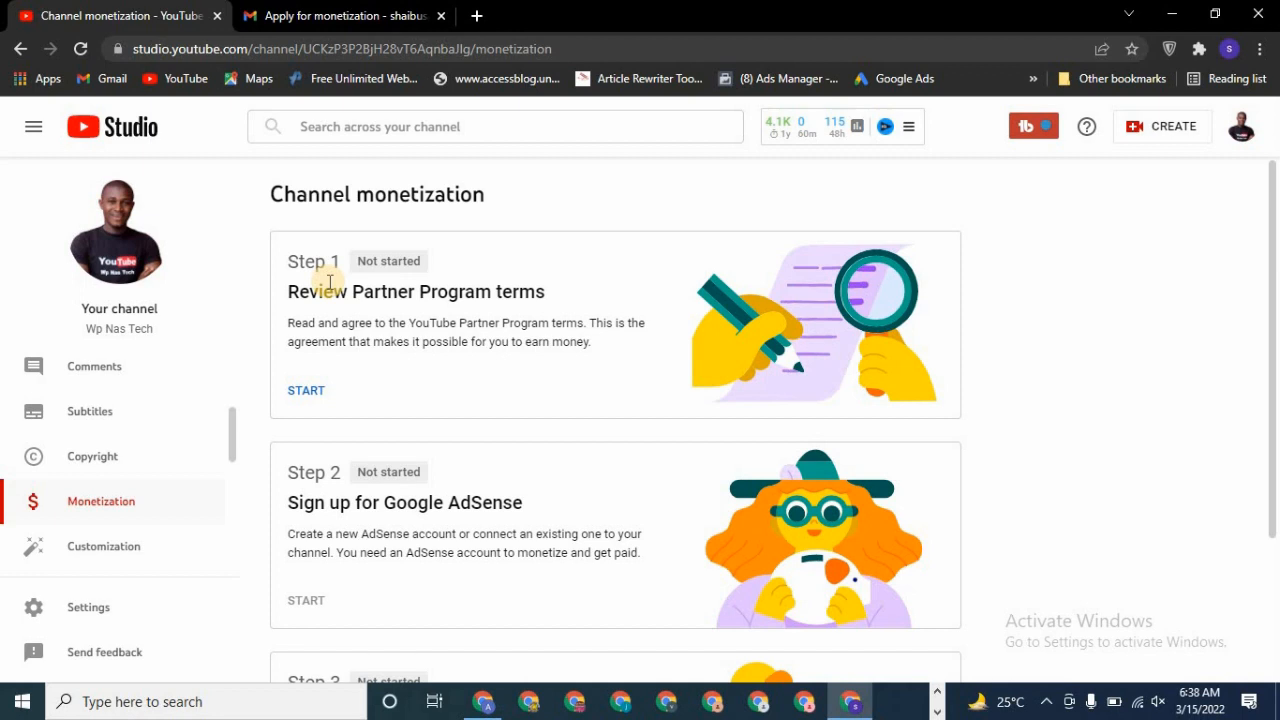
# Step: Start the Partner Program terms review, tick the acceptance of the YouTube Partner Program terms and submit it
pyautogui.click(307, 391)
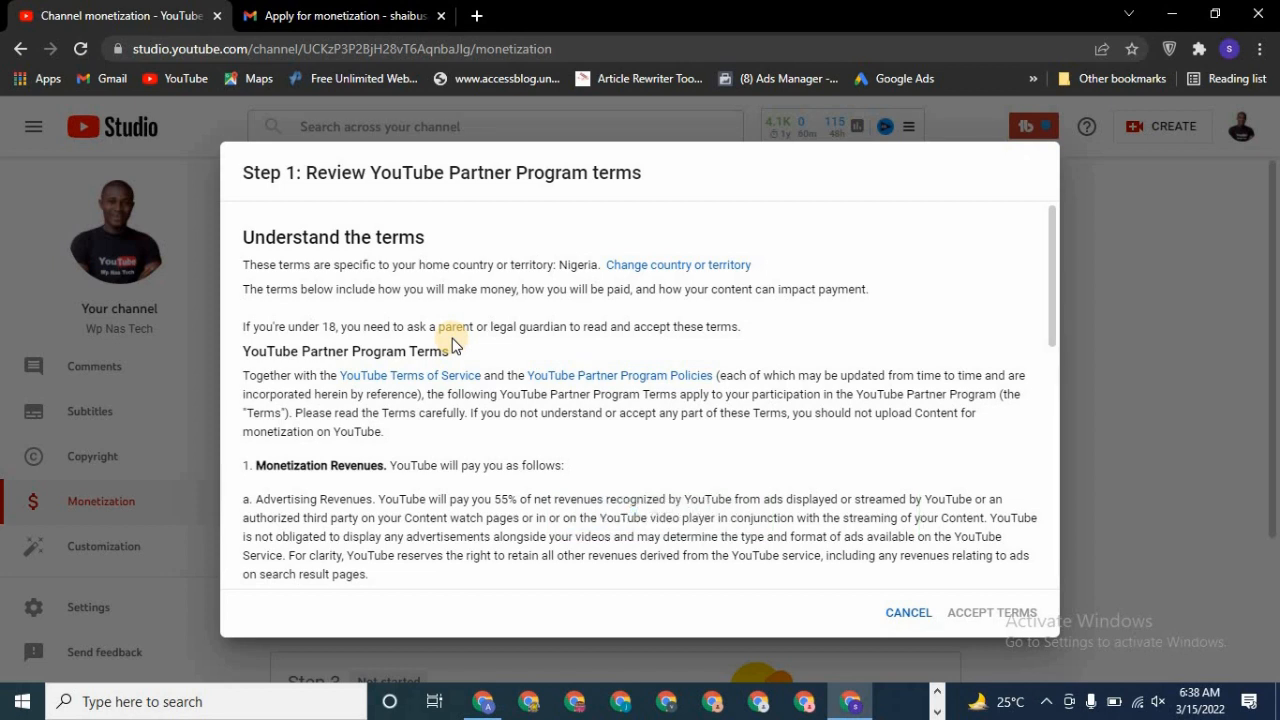
pyautogui.scroll(-15, 368, 515)
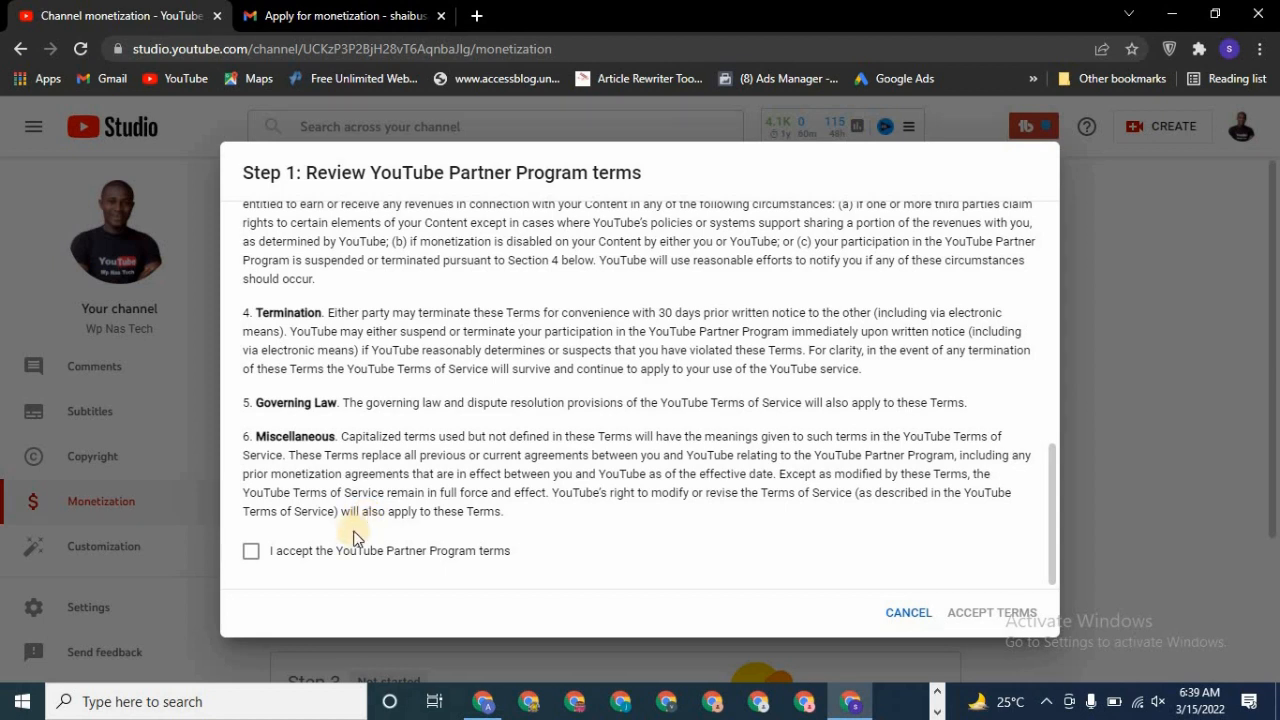
pyautogui.click(252, 564)
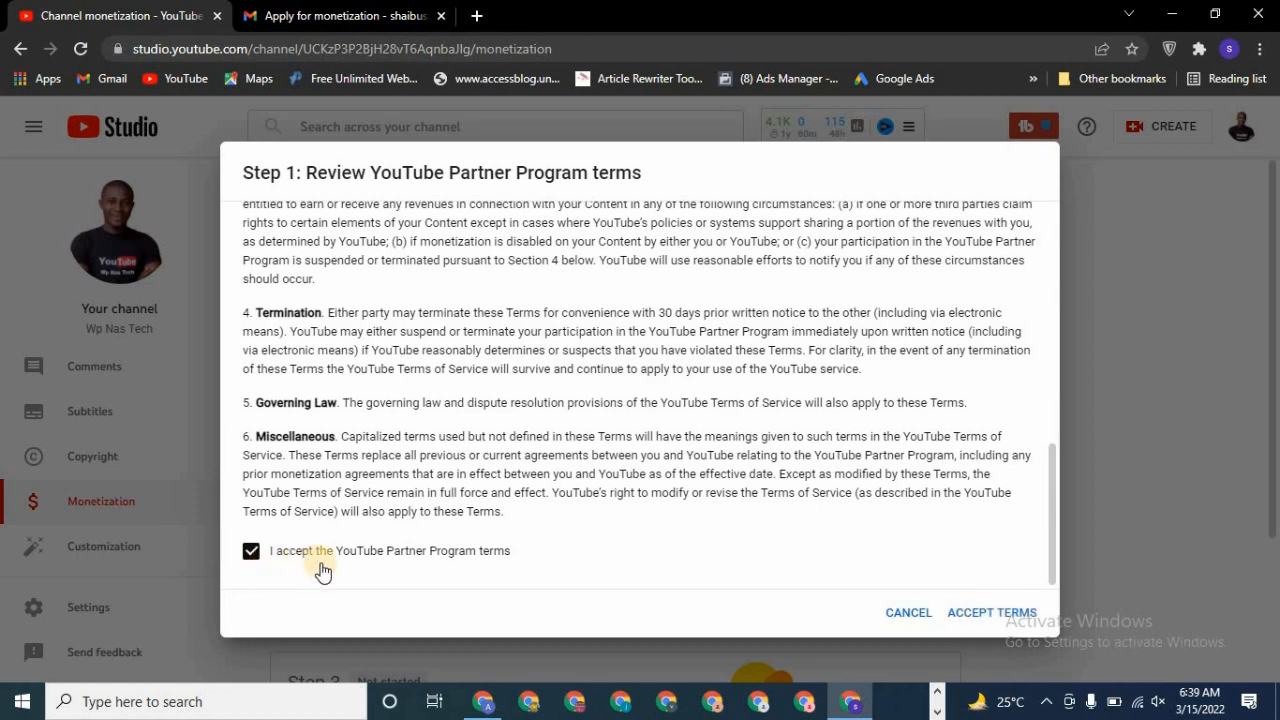
pyautogui.click(1003, 614)
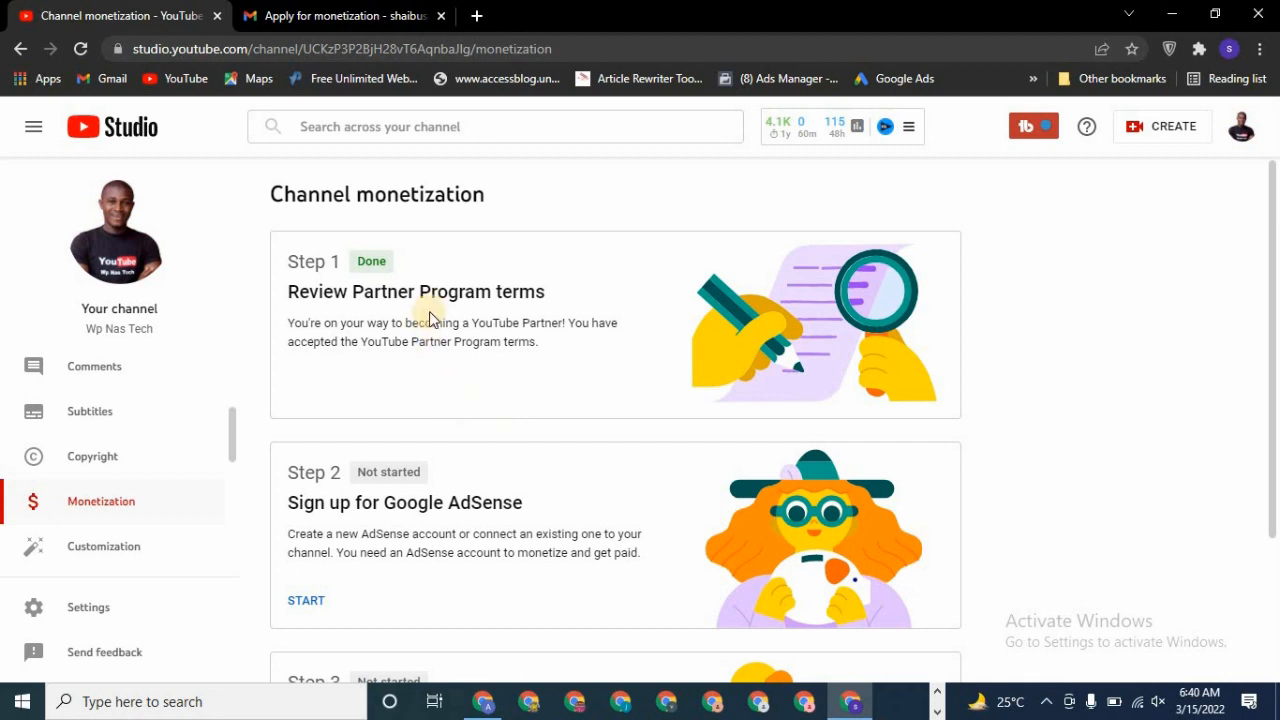
# Step: Start the Google AdSense sign-up step and answer "No, I don't have an existing account"
pyautogui.scroll(-2, 429, 318)
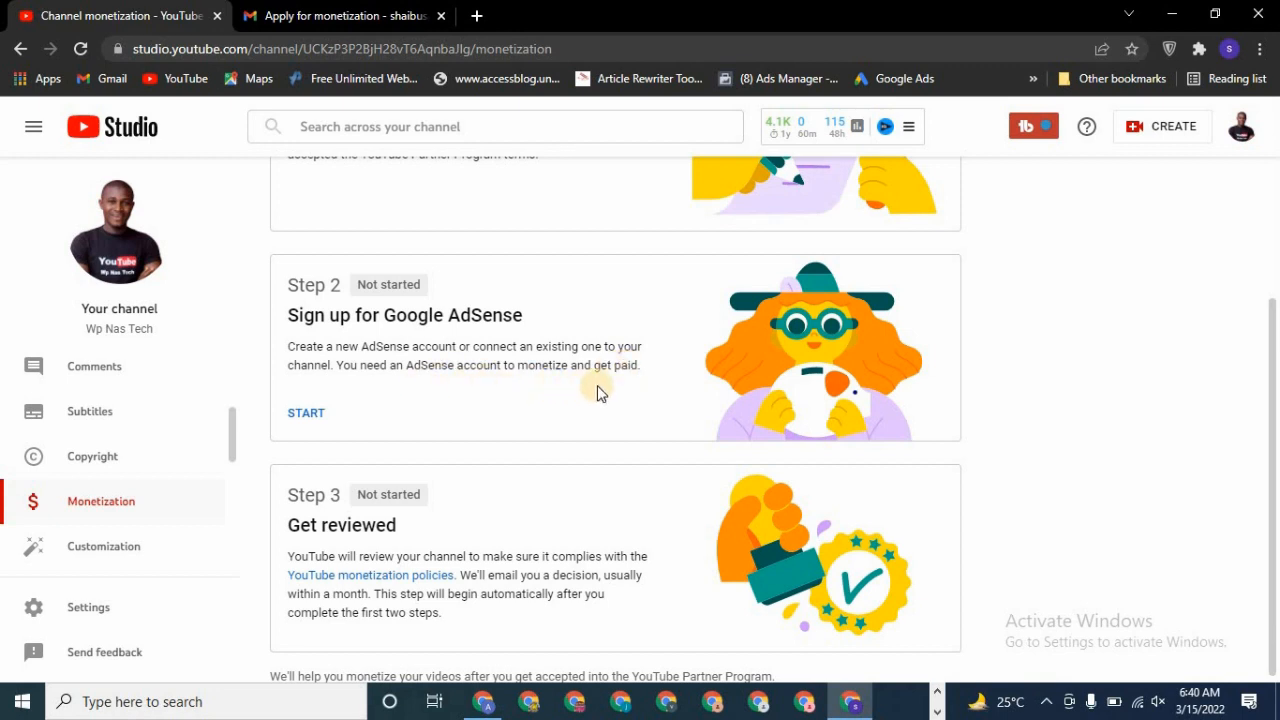
pyautogui.click(309, 415)
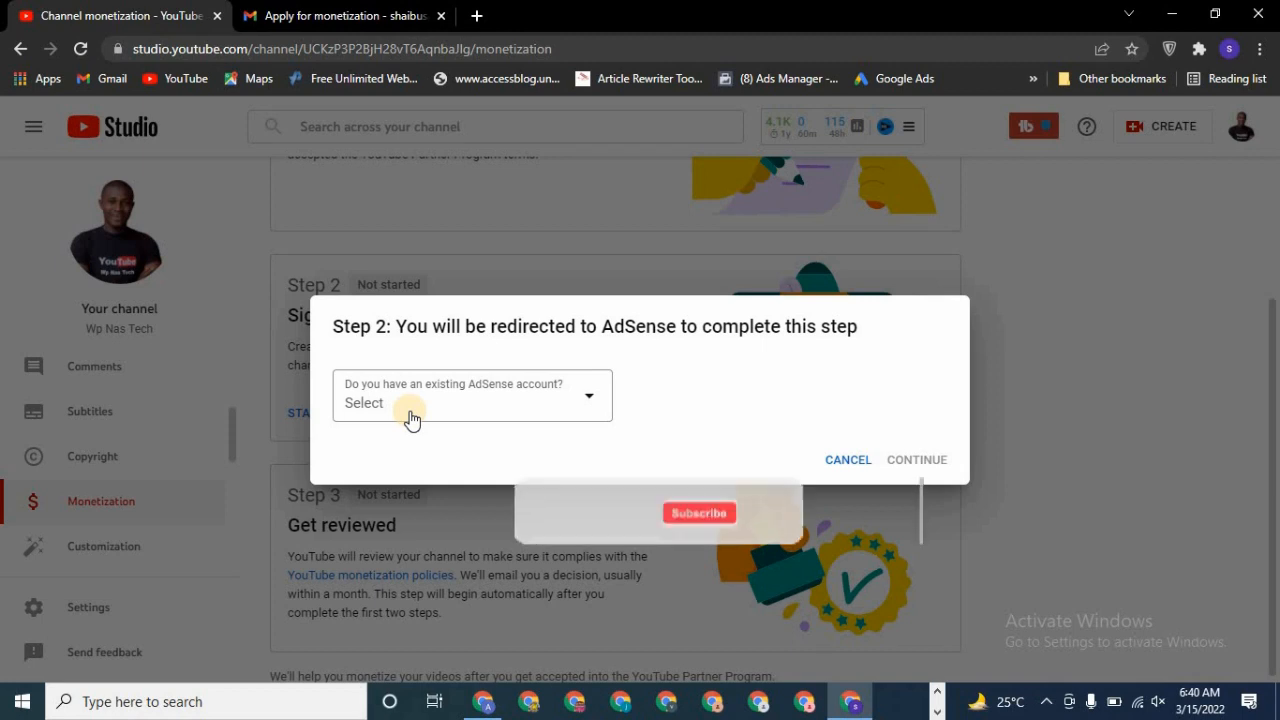
pyautogui.click(583, 423)
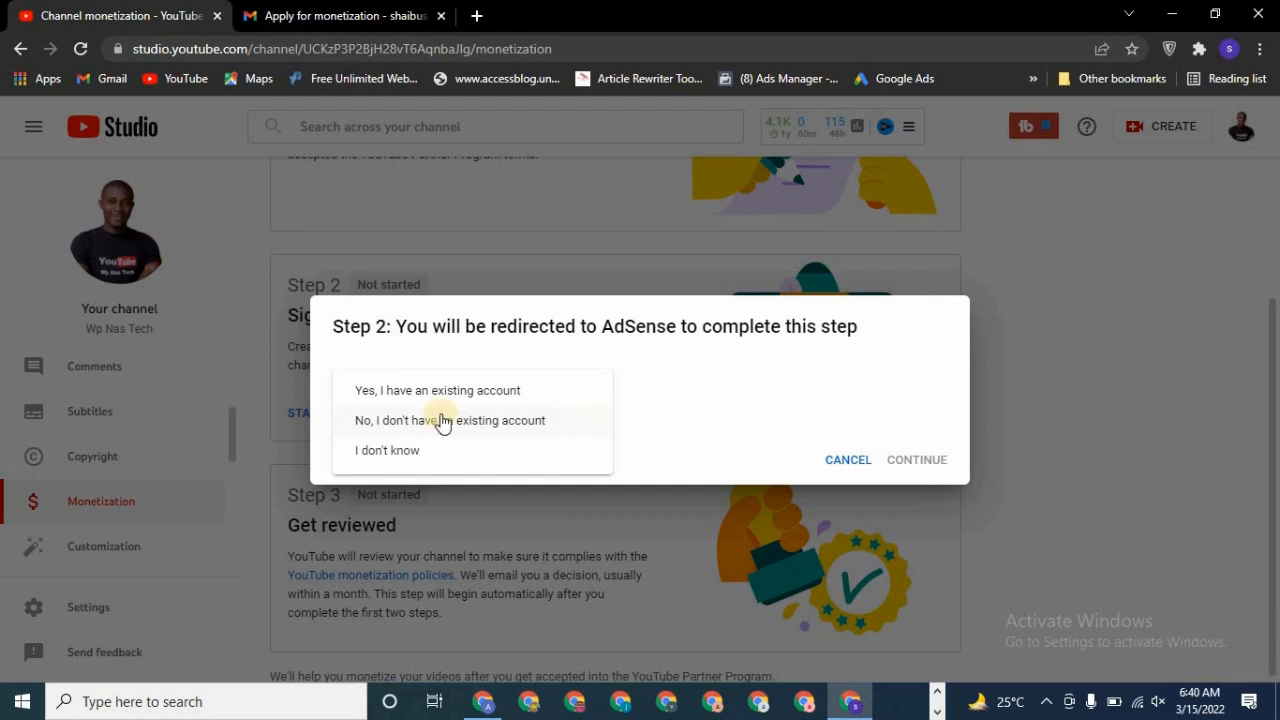
pyautogui.click(407, 389)
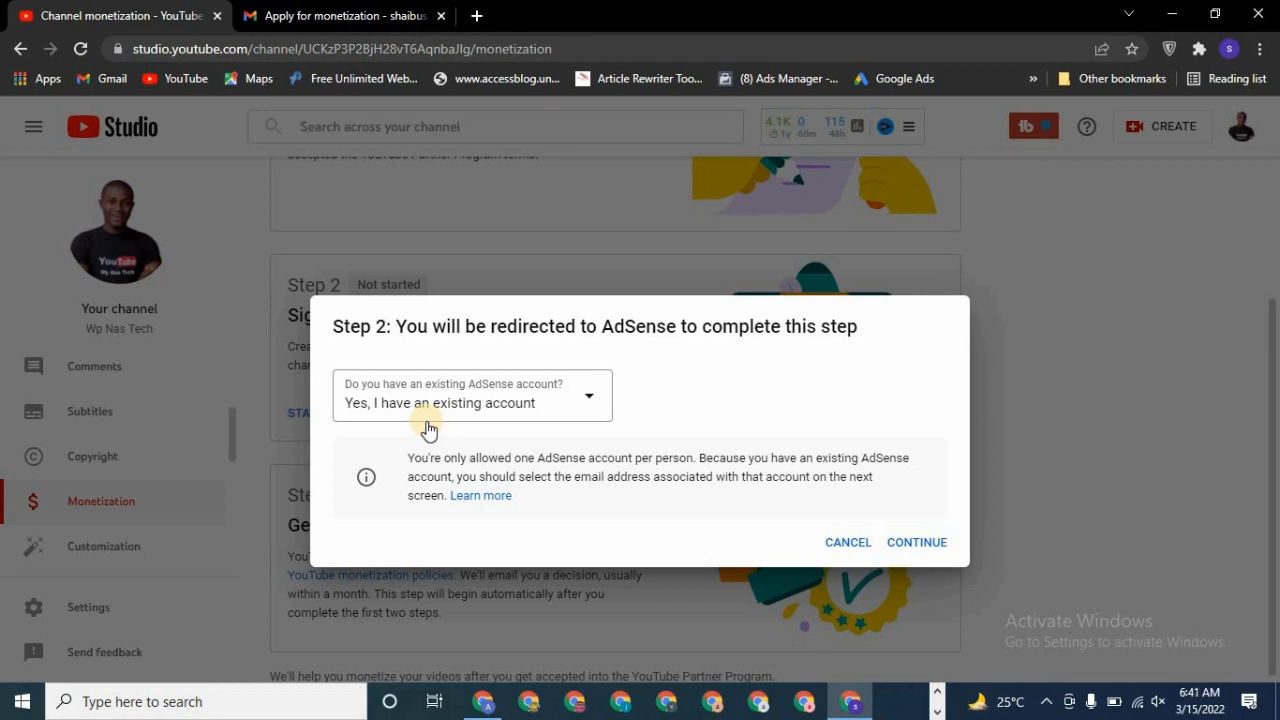
pyautogui.click(548, 408)
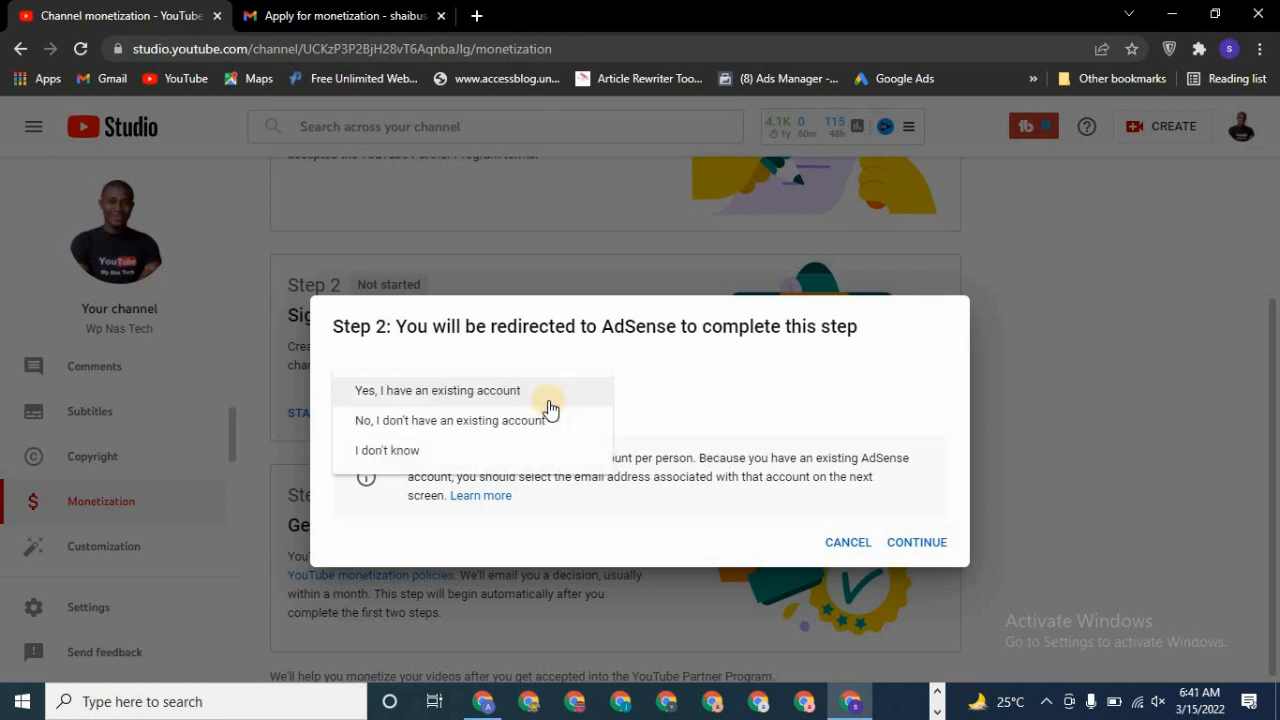
pyautogui.click(398, 422)
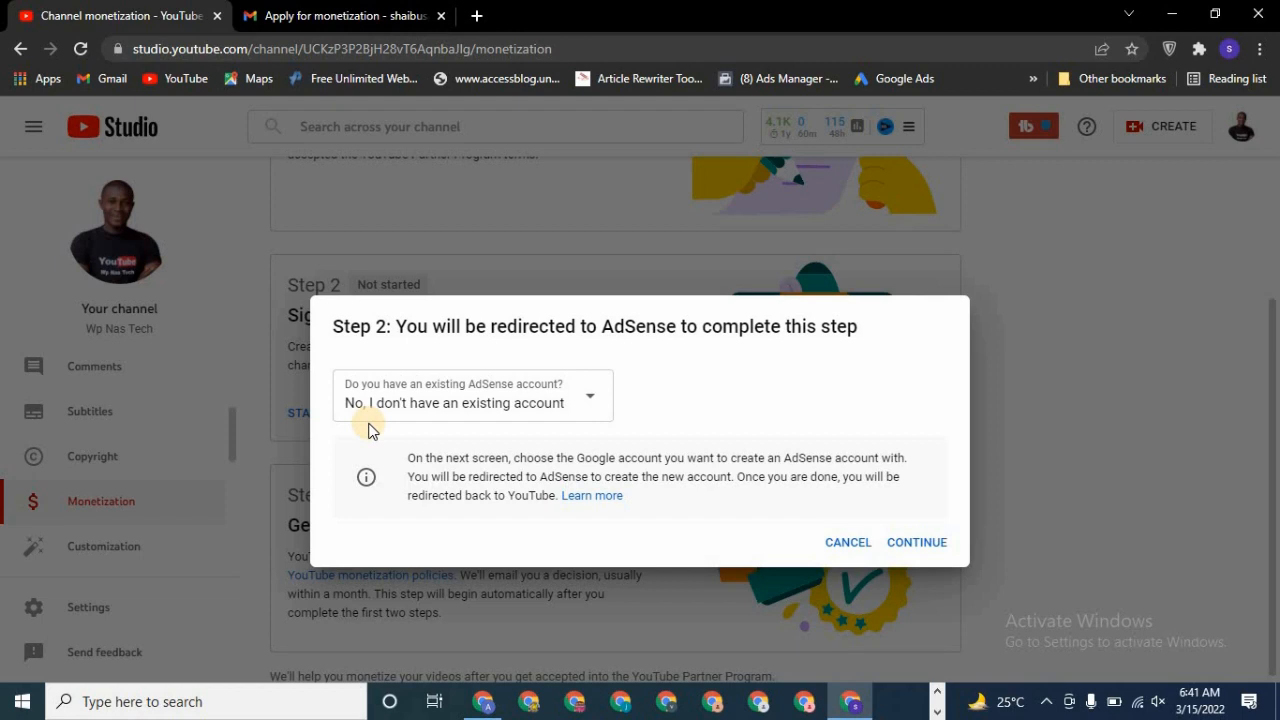
# Step: Continue to AdSense with the channel owner's Google account and opt in to customized help and performance suggestions
pyautogui.click(916, 543)
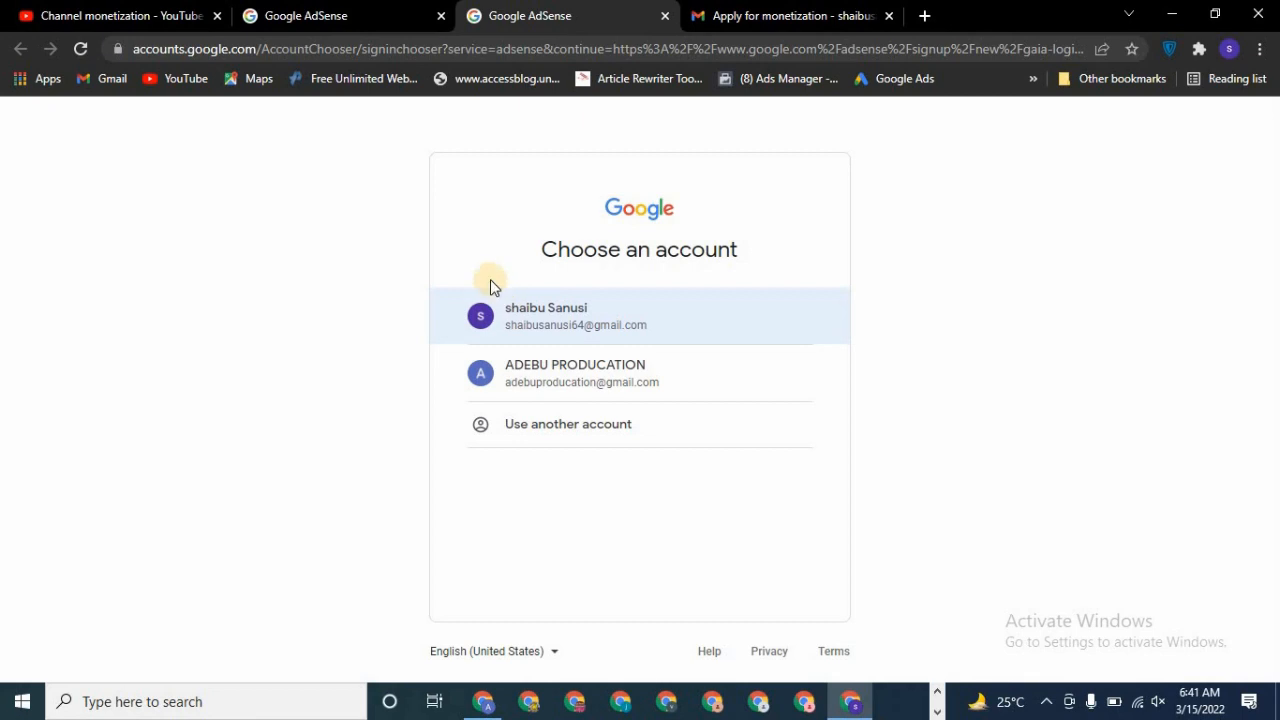
pyautogui.click(583, 314)
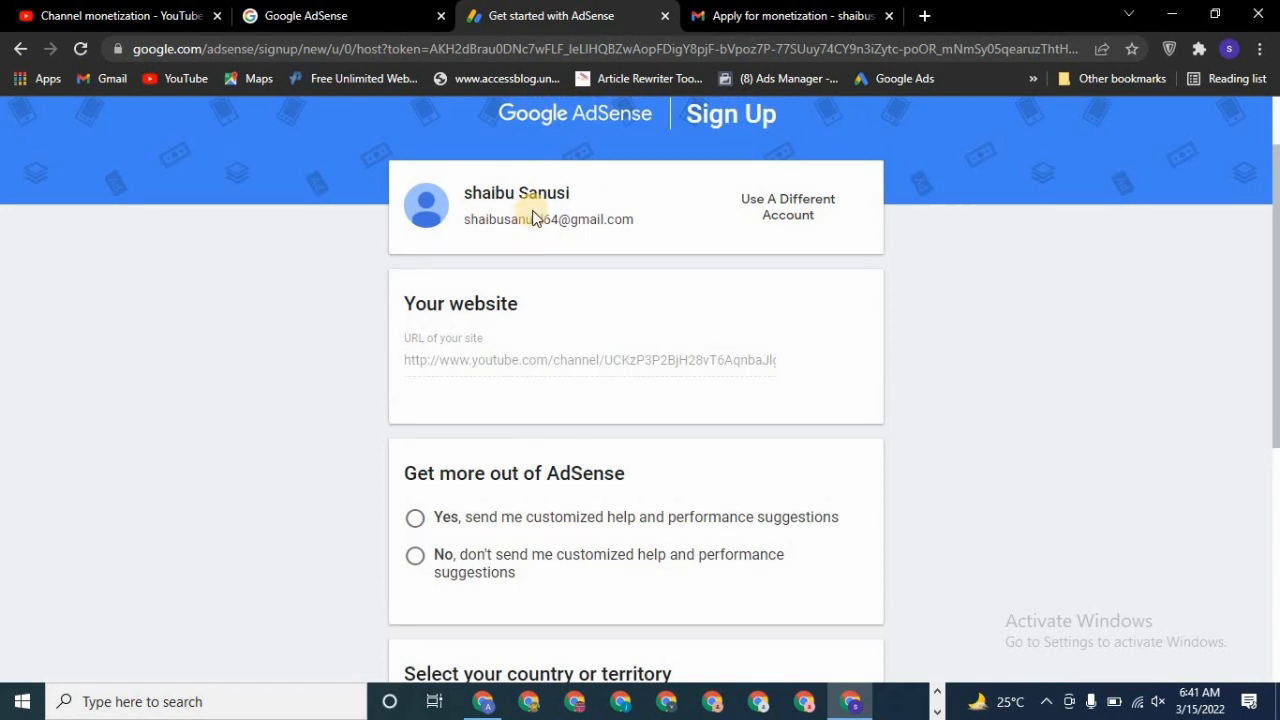
pyautogui.scroll(-1, 557, 289)
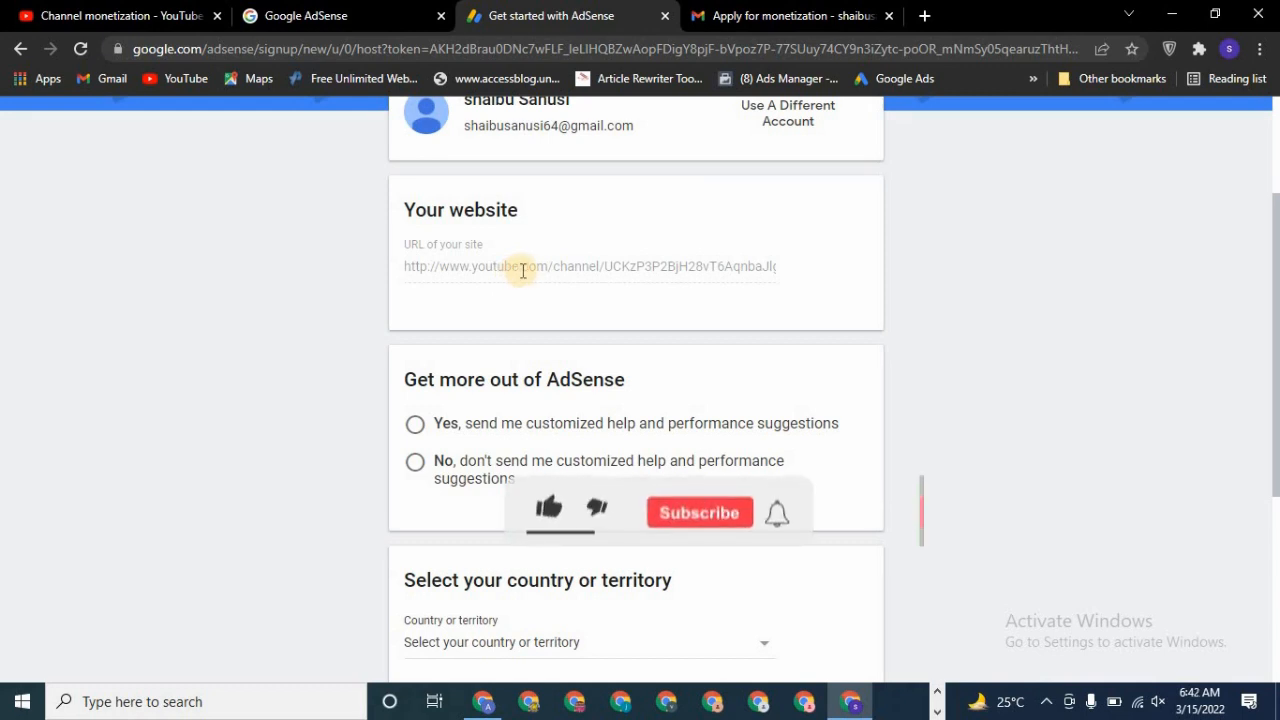
pyautogui.scroll(-1, 521, 268)
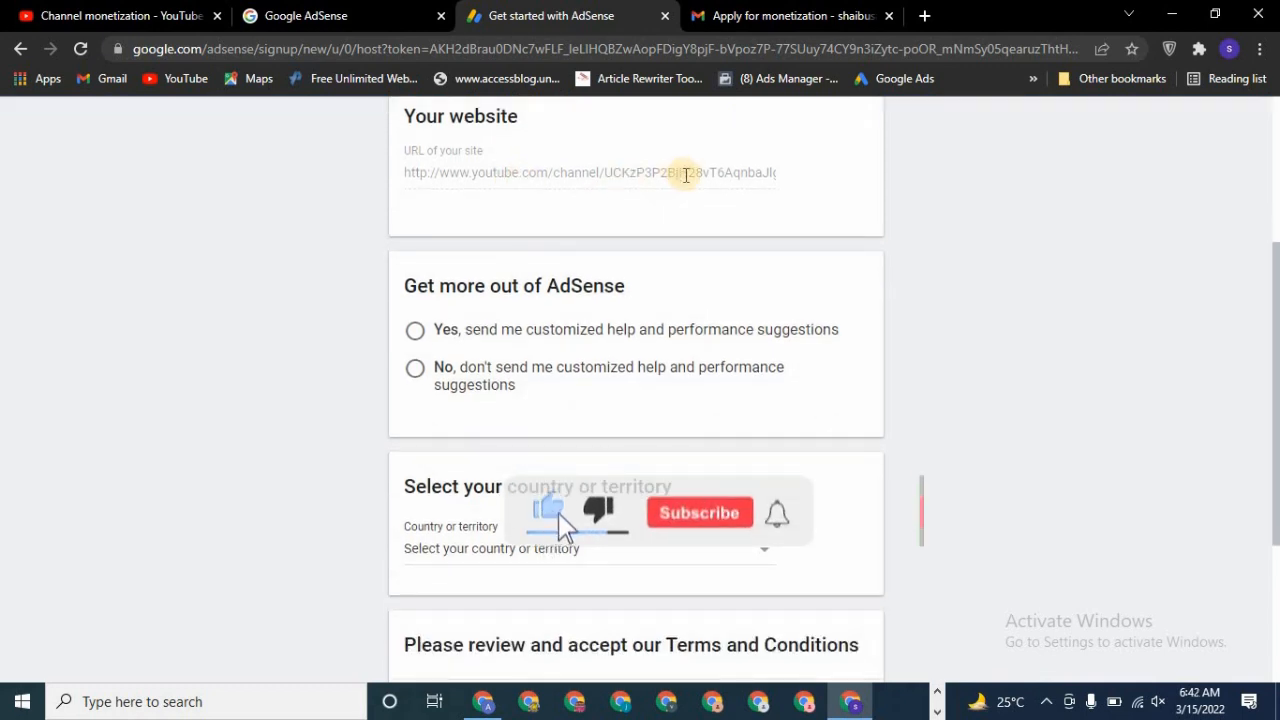
pyautogui.scroll(-1, 447, 236)
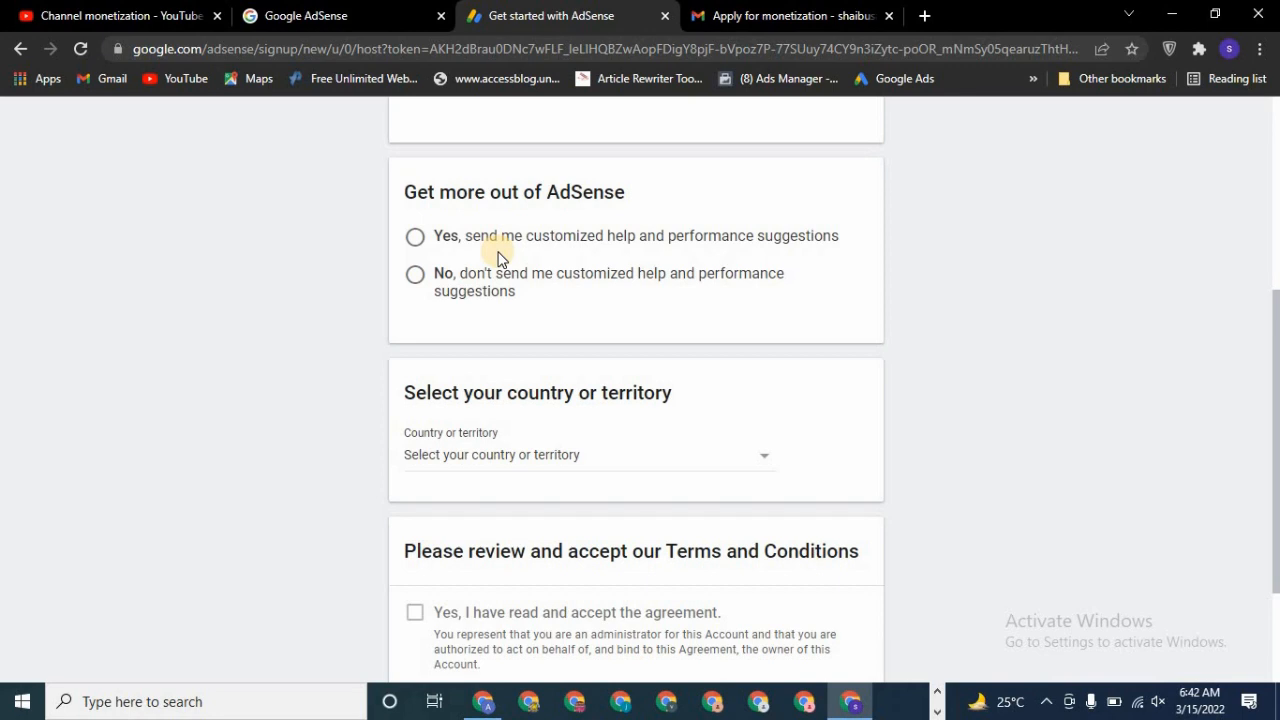
pyautogui.click(416, 240)
# Step: Set the country or territory of the AdSense sign-up form to Nigeria
pyautogui.scroll(-1, 420, 310)
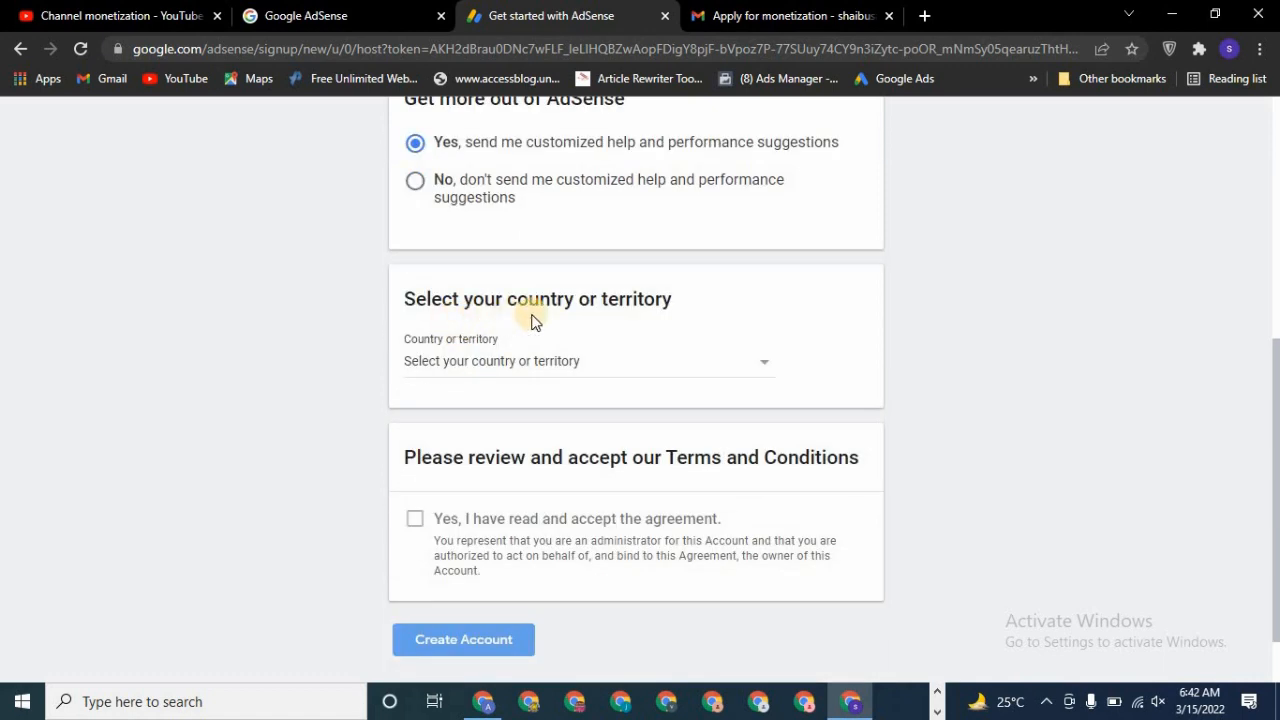
pyautogui.scroll(-1, 640, 310)
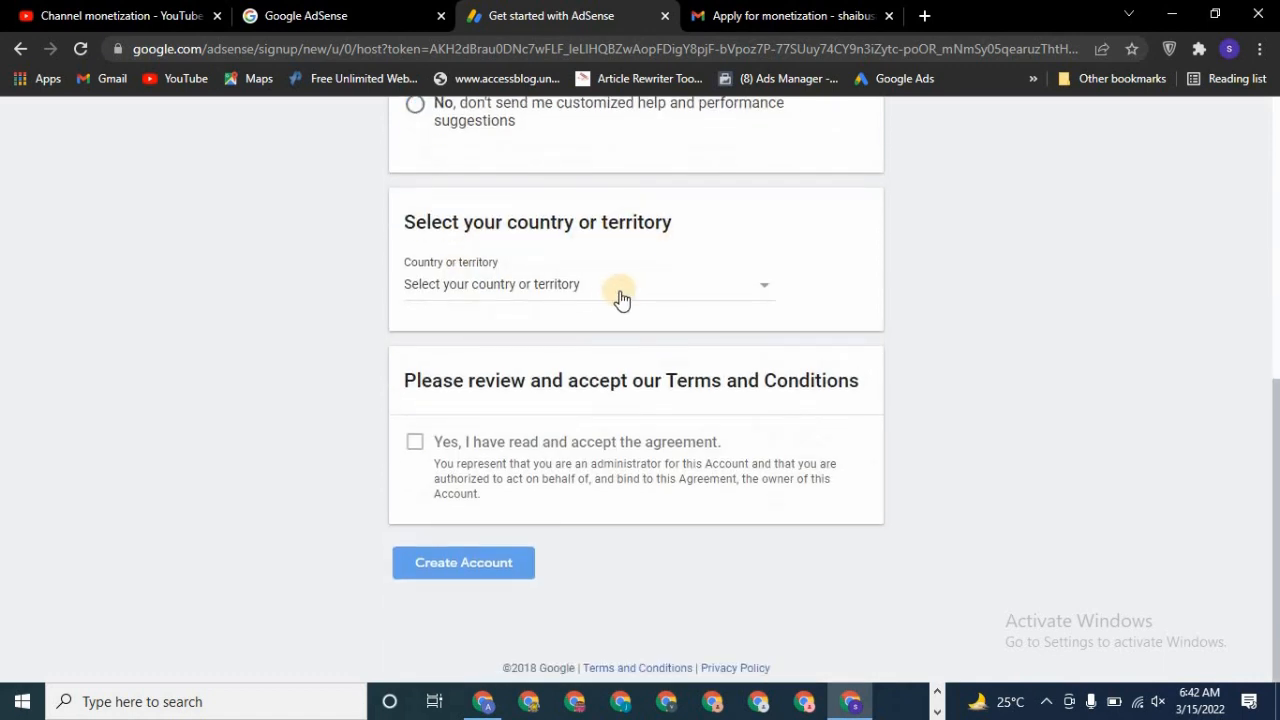
pyautogui.click(617, 296)
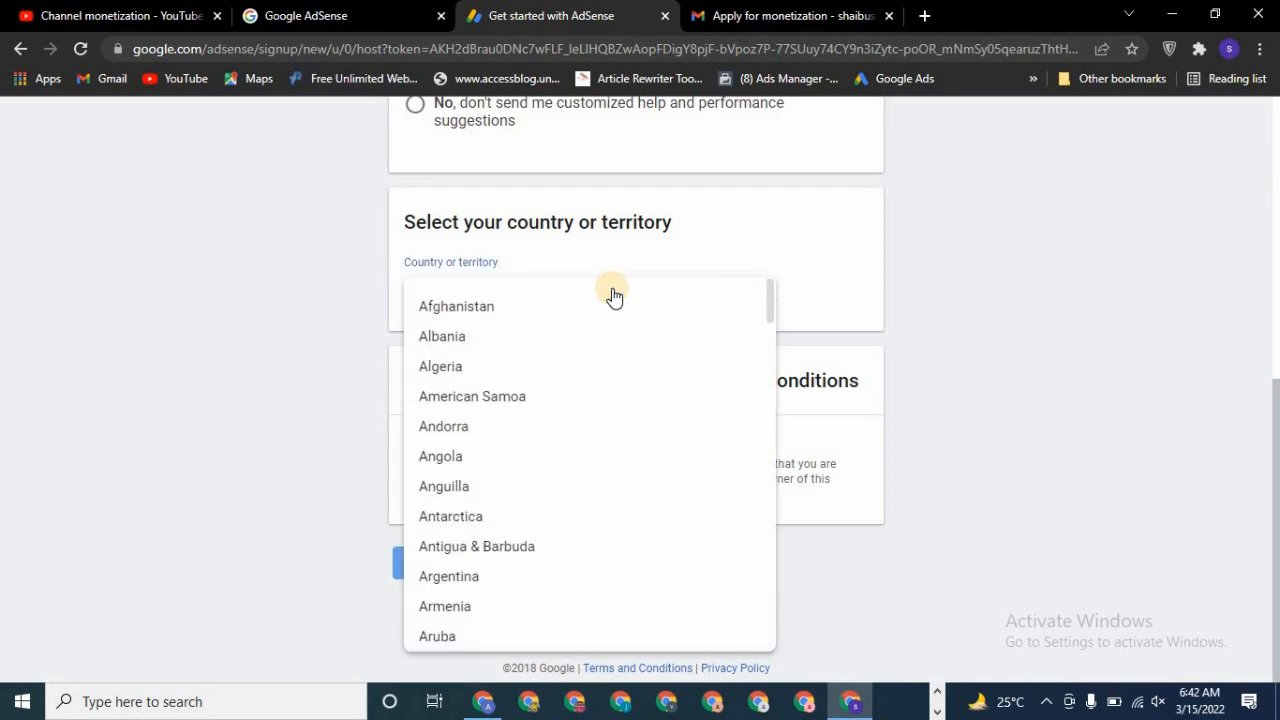
pyautogui.scroll(-20, 614, 296)
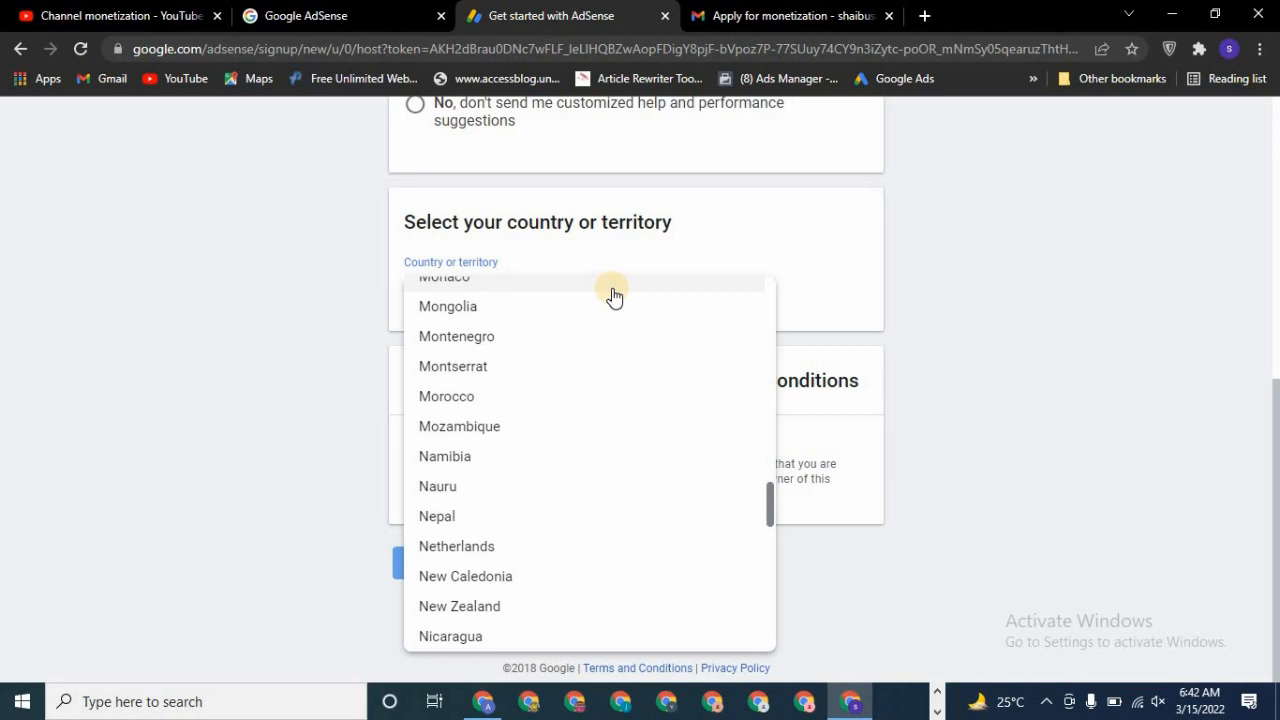
pyautogui.write('nig')
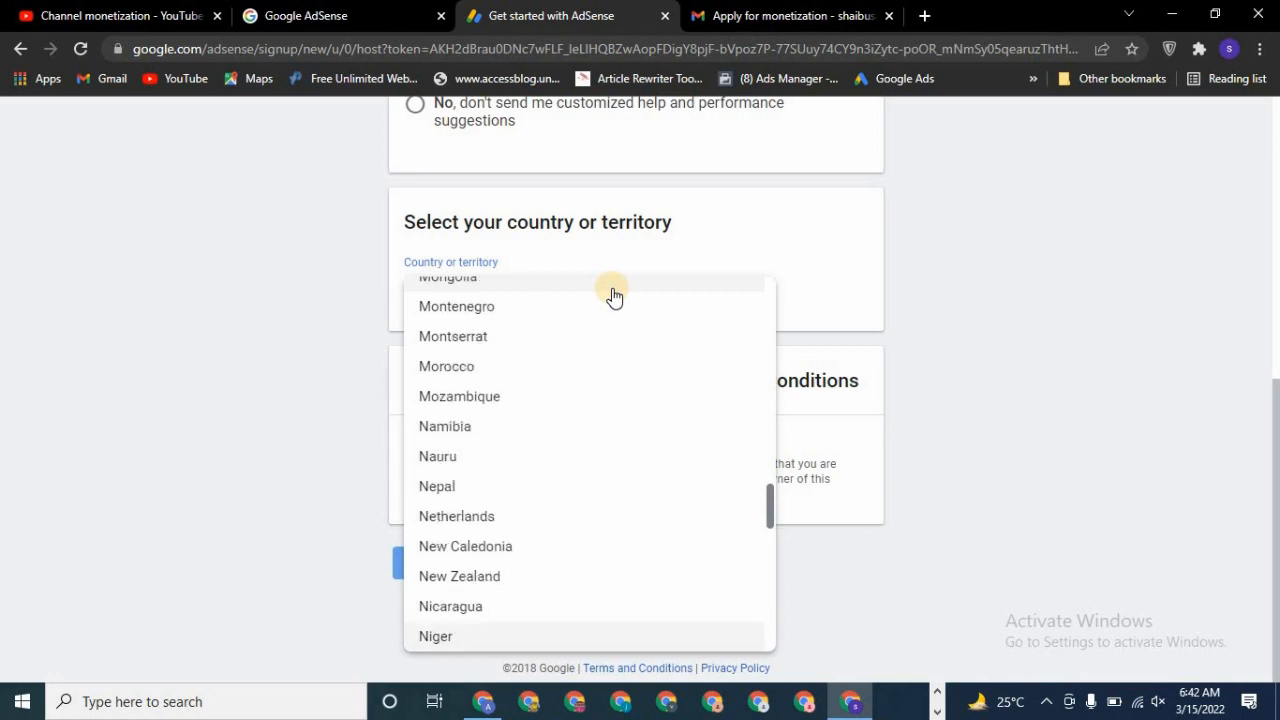
pyautogui.press('Down')
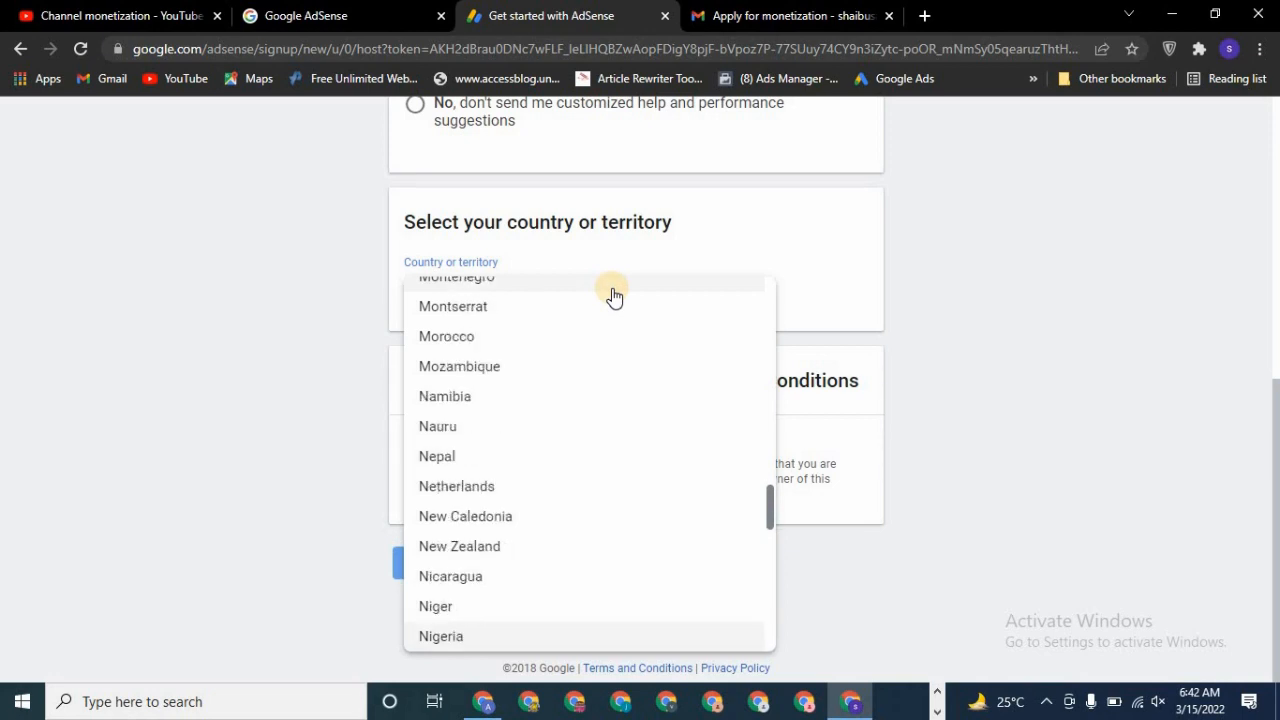
pyautogui.click(466, 638)
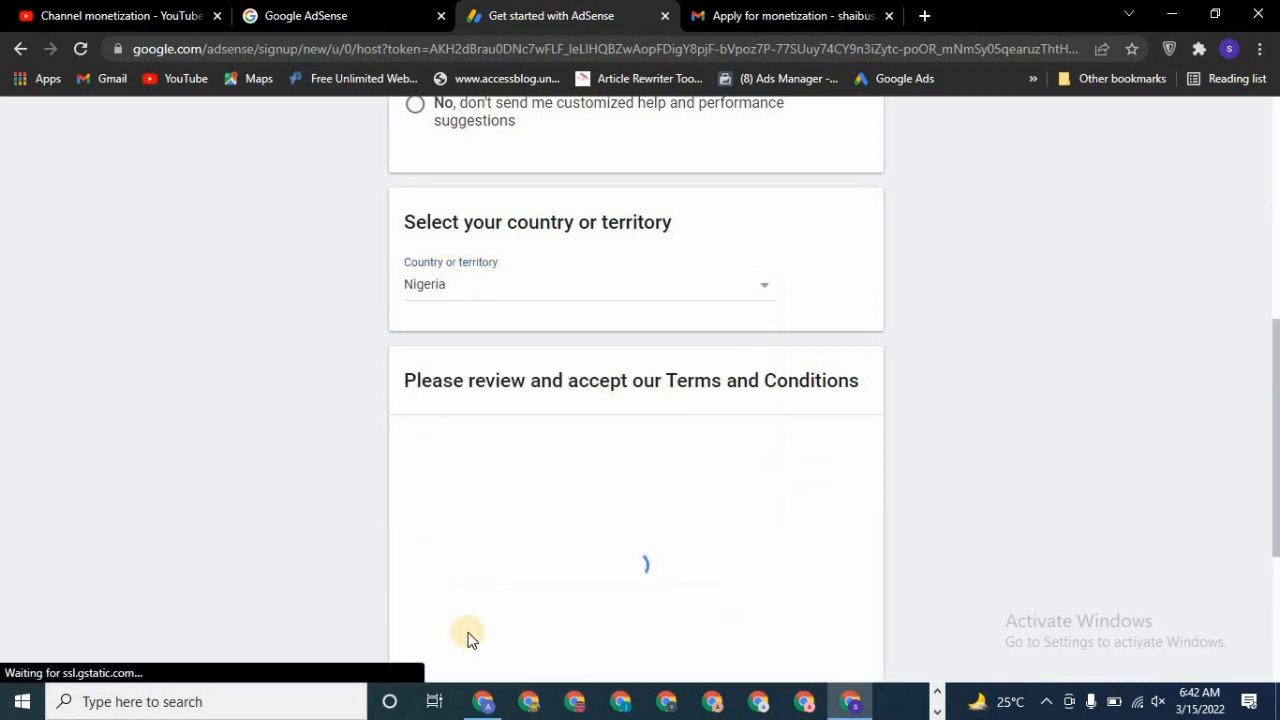
# Step: Review and accept the AdSense Terms and Conditions, and create the account
pyautogui.scroll(-3, 510, 375)
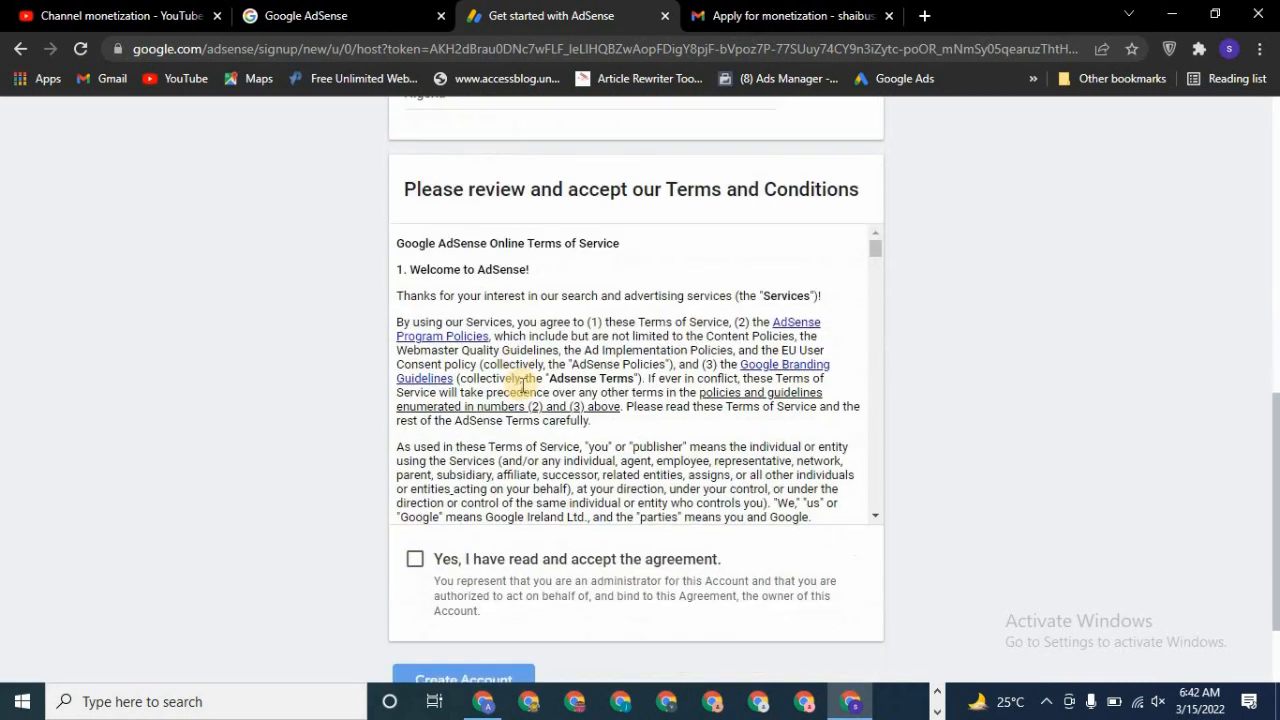
pyautogui.scroll(3, 575, 330)
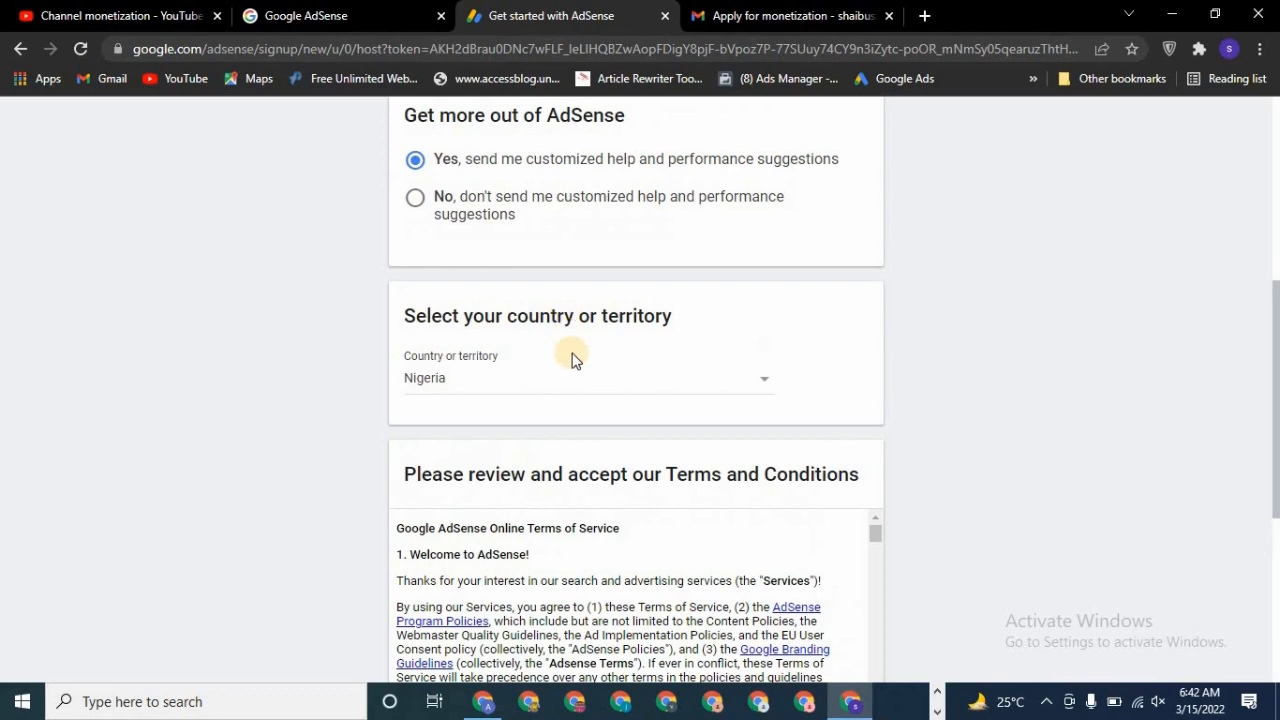
pyautogui.scroll(-2, 573, 340)
pyautogui.scroll(-2, 565, 350)
pyautogui.scroll(3, 580, 362)
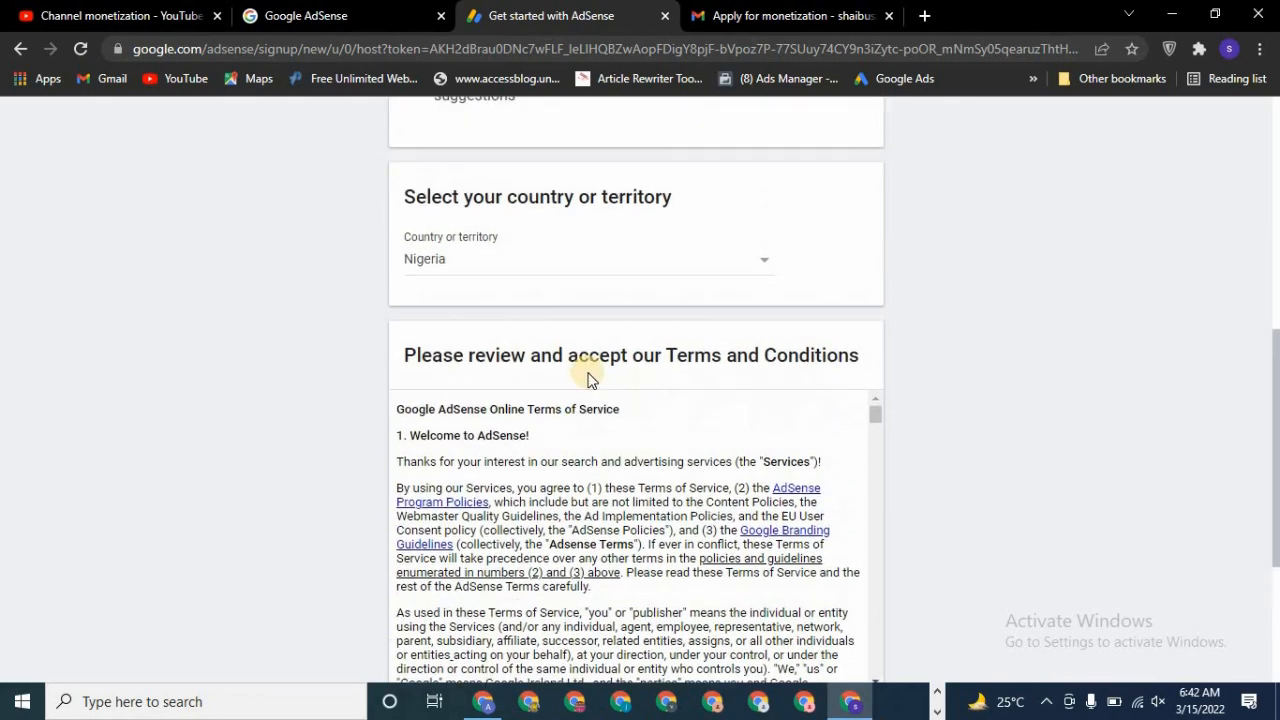
pyautogui.scroll(-3, 590, 366)
pyautogui.scroll(-10, 652, 365)
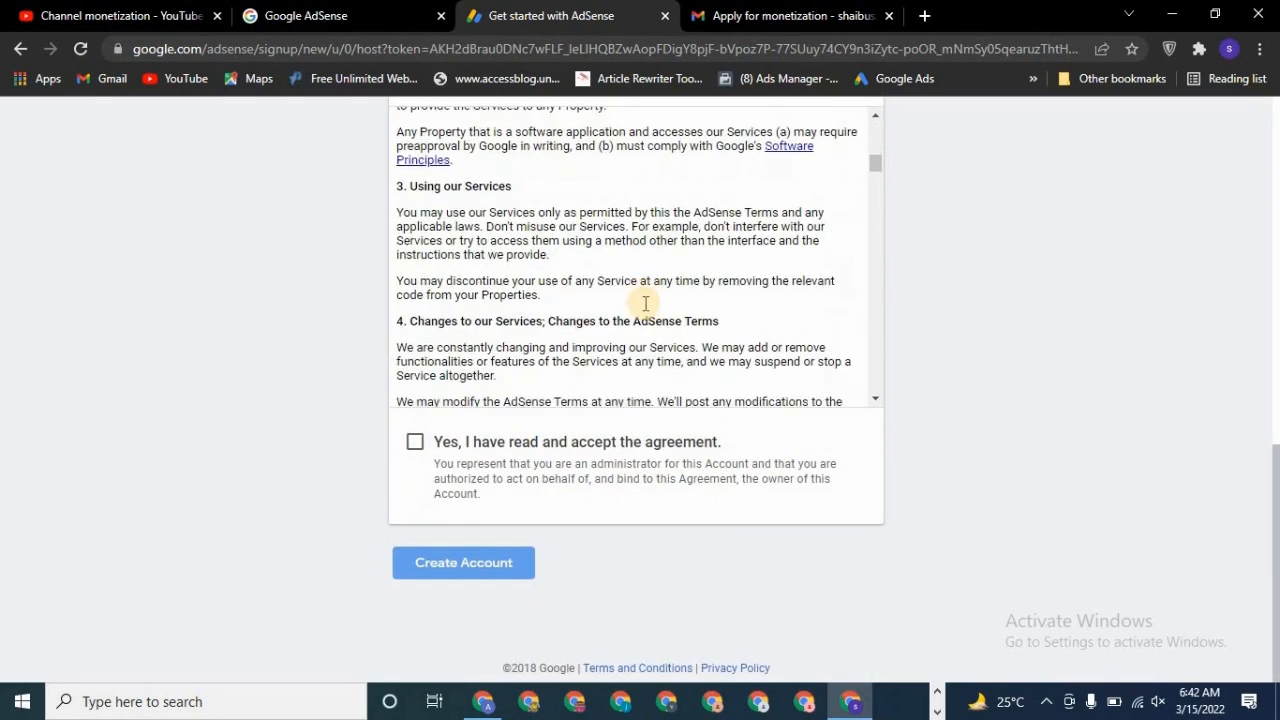
pyautogui.scroll(-10, 686, 308)
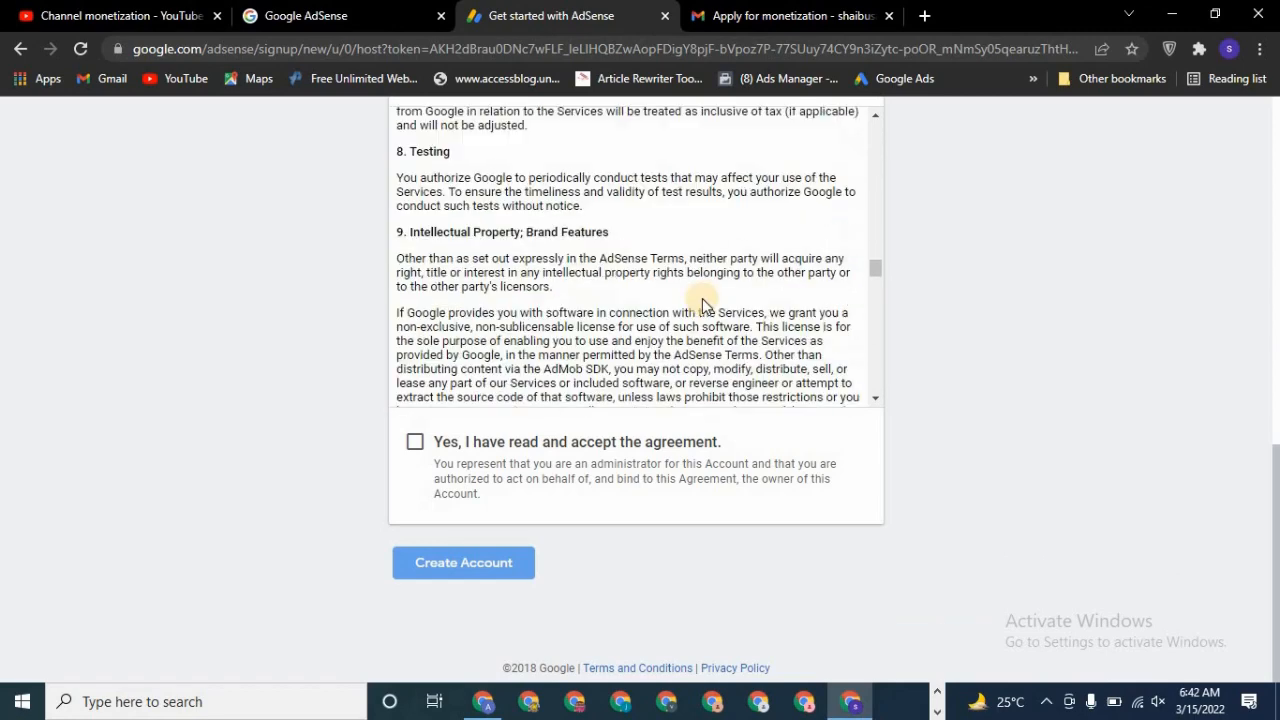
pyautogui.scroll(-10, 705, 300)
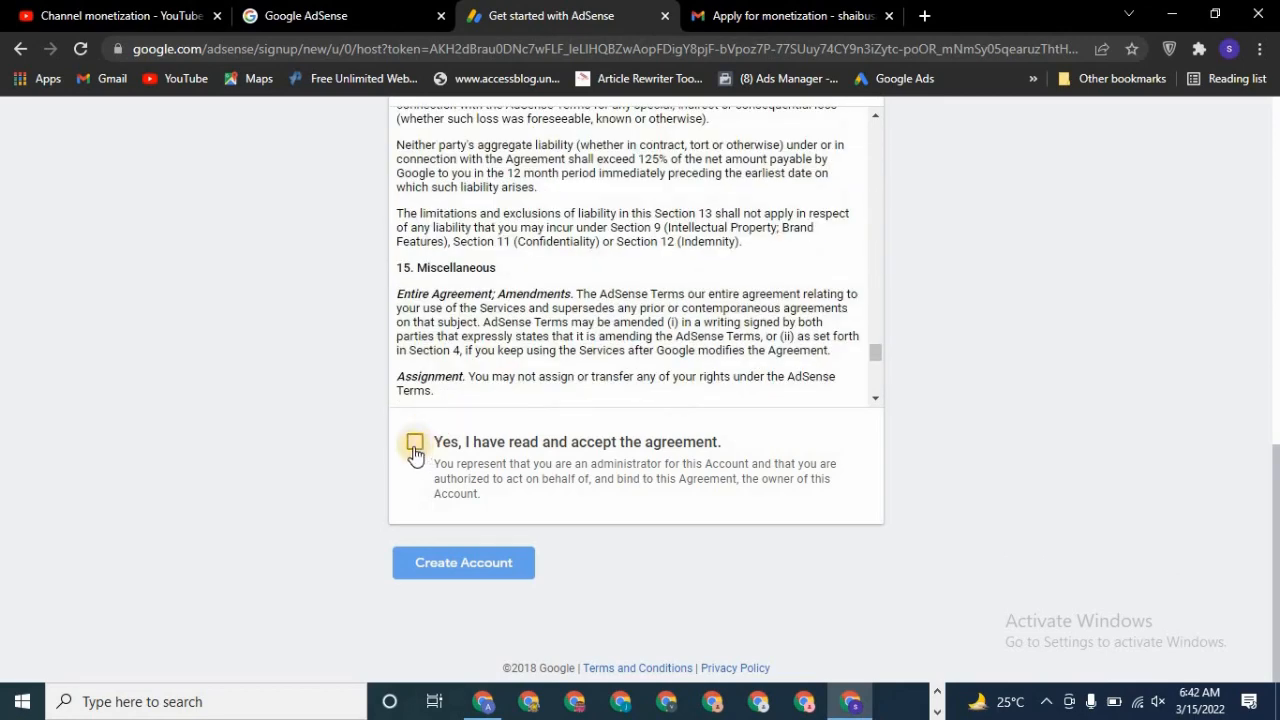
pyautogui.click(415, 450)
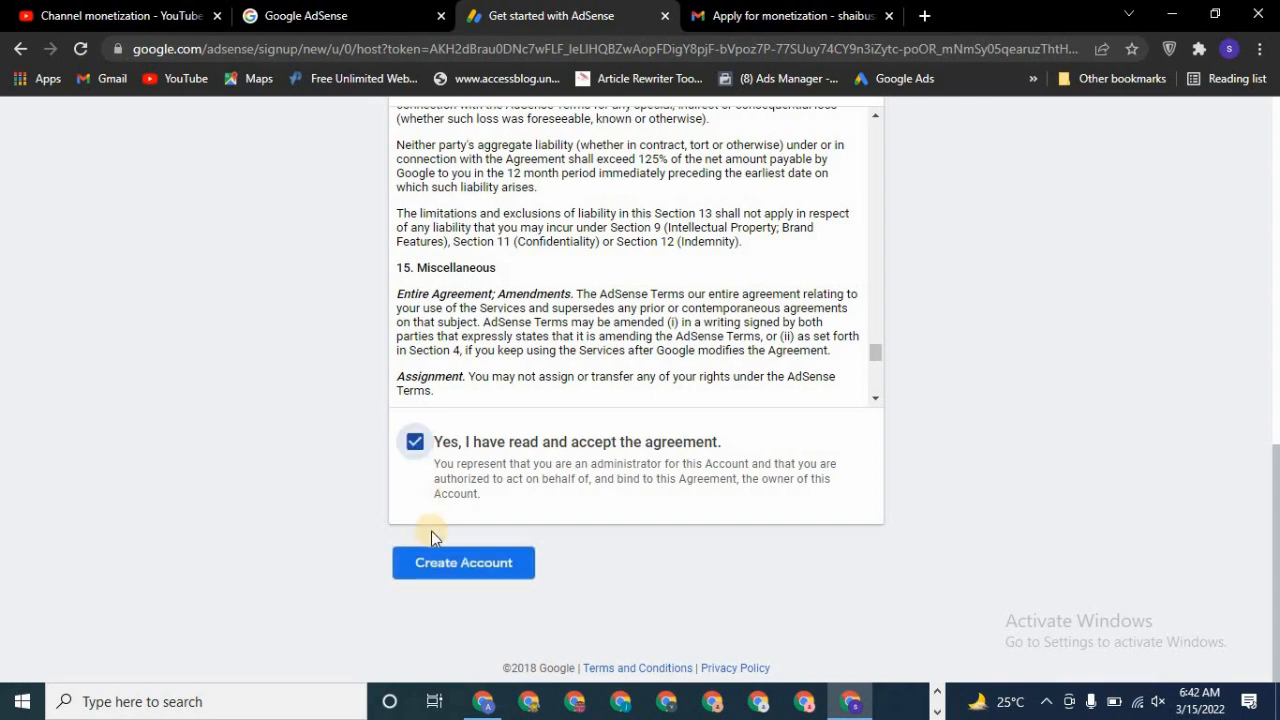
pyautogui.click(473, 566)
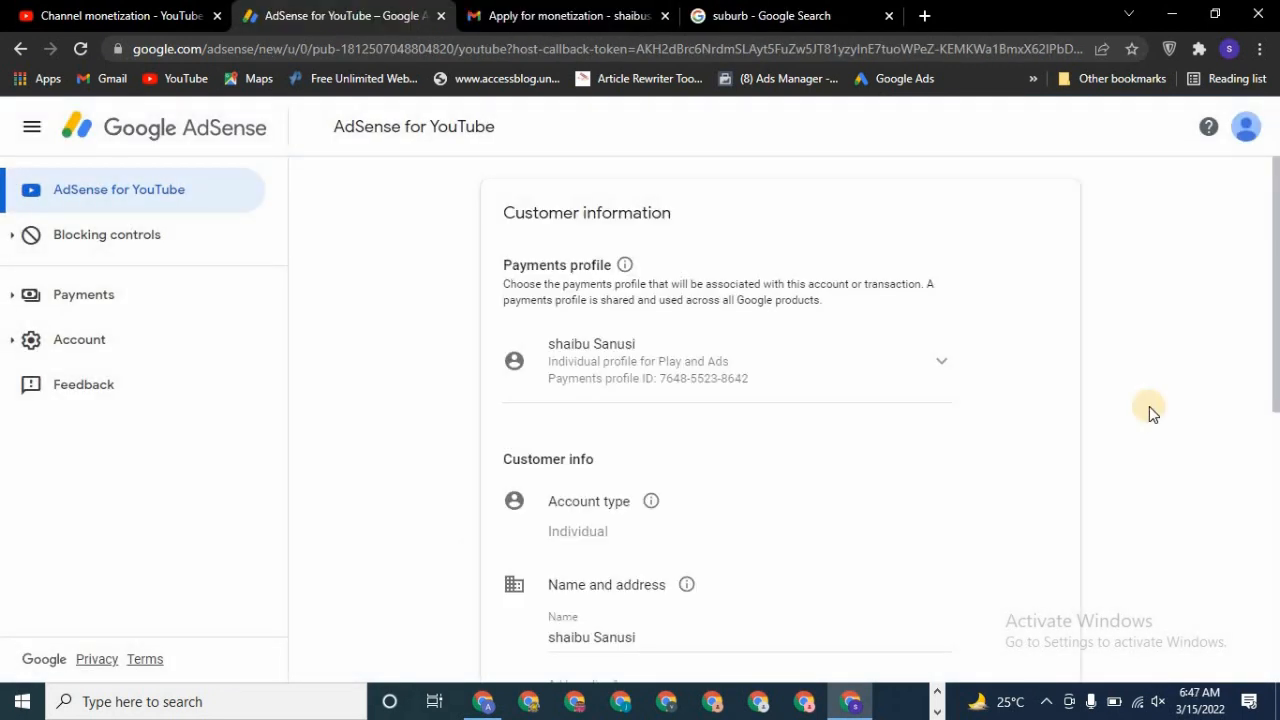
# Step: Examine the payments profile, account type, and name and address sections of the AdSense customer information form
pyautogui.scroll(-2, 665, 320)
pyautogui.scroll(2, 660, 322)
pyautogui.scroll(-2, 610, 260)
pyautogui.scroll(2, 571, 240)
pyautogui.scroll(-4, 625, 330)
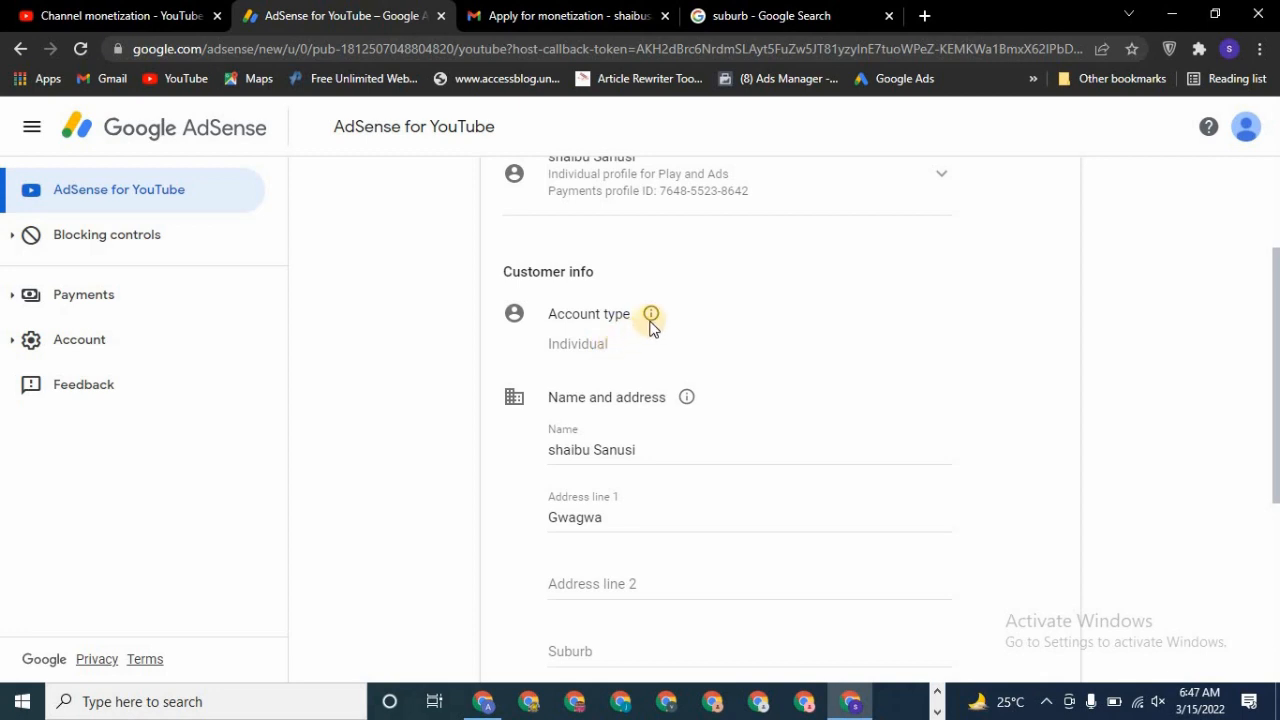
pyautogui.moveTo(651, 316)
pyautogui.moveTo(687, 398)
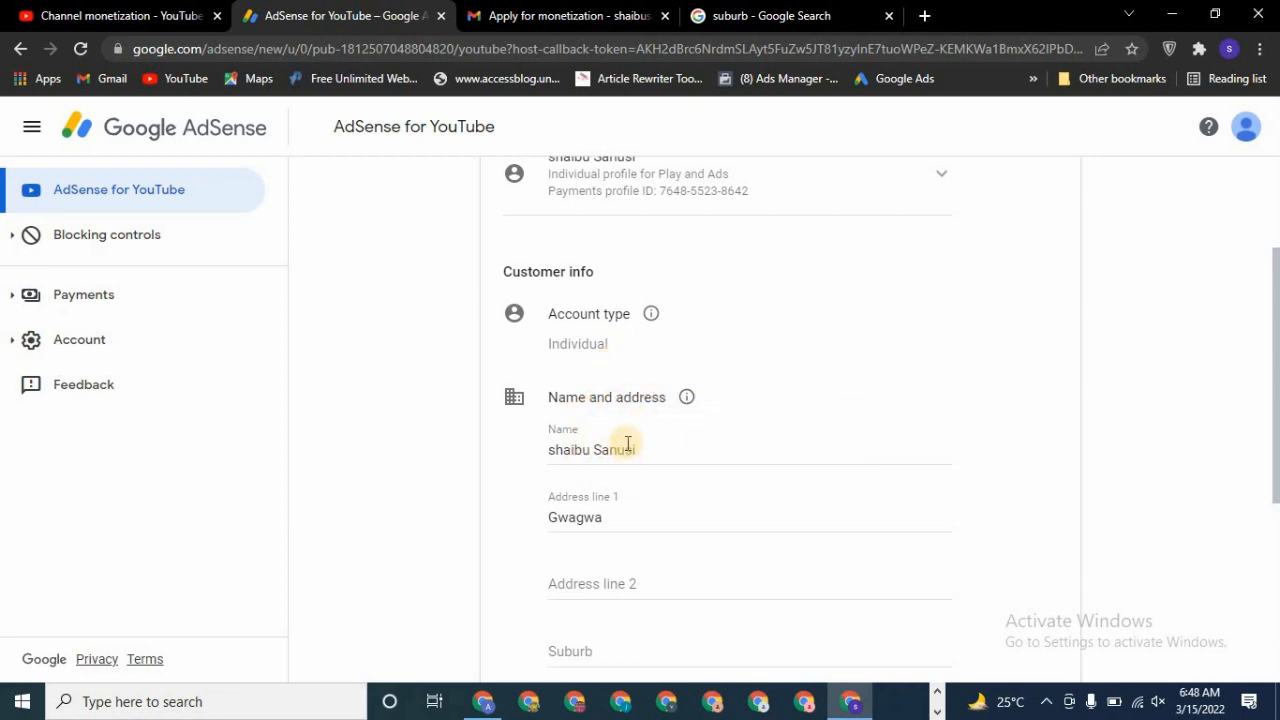
# Step: Replace the content of address line 1 in the name and address details with the customer's address
pyautogui.scroll(-1, 628, 443)
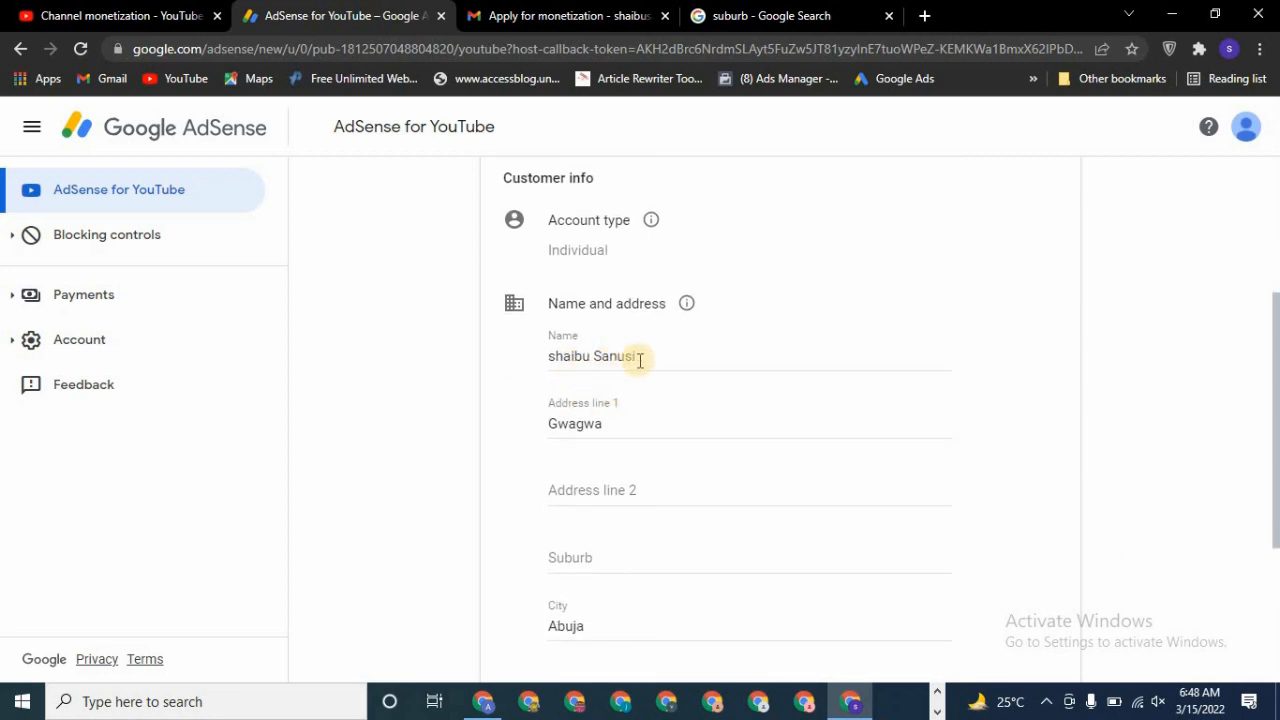
pyautogui.scroll(-1, 608, 380)
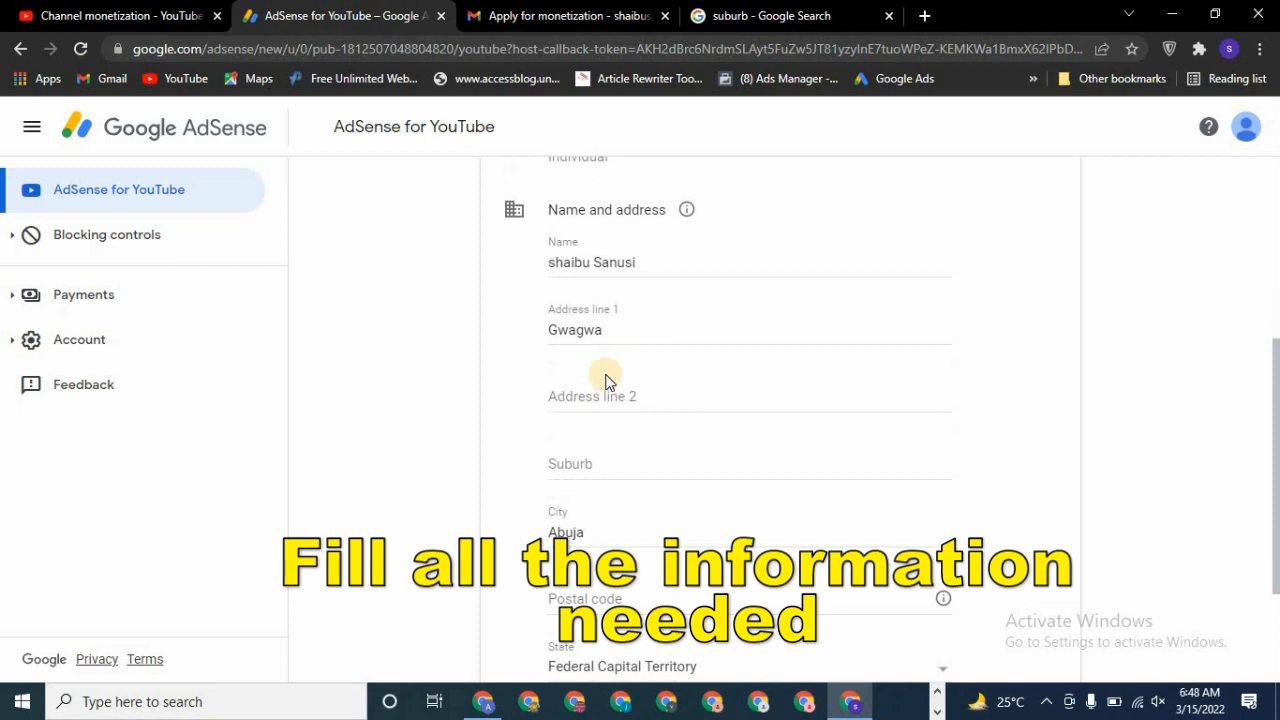
pyautogui.click(612, 318)
pyautogui.moveTo(614, 318); pyautogui.dragTo(520, 324)
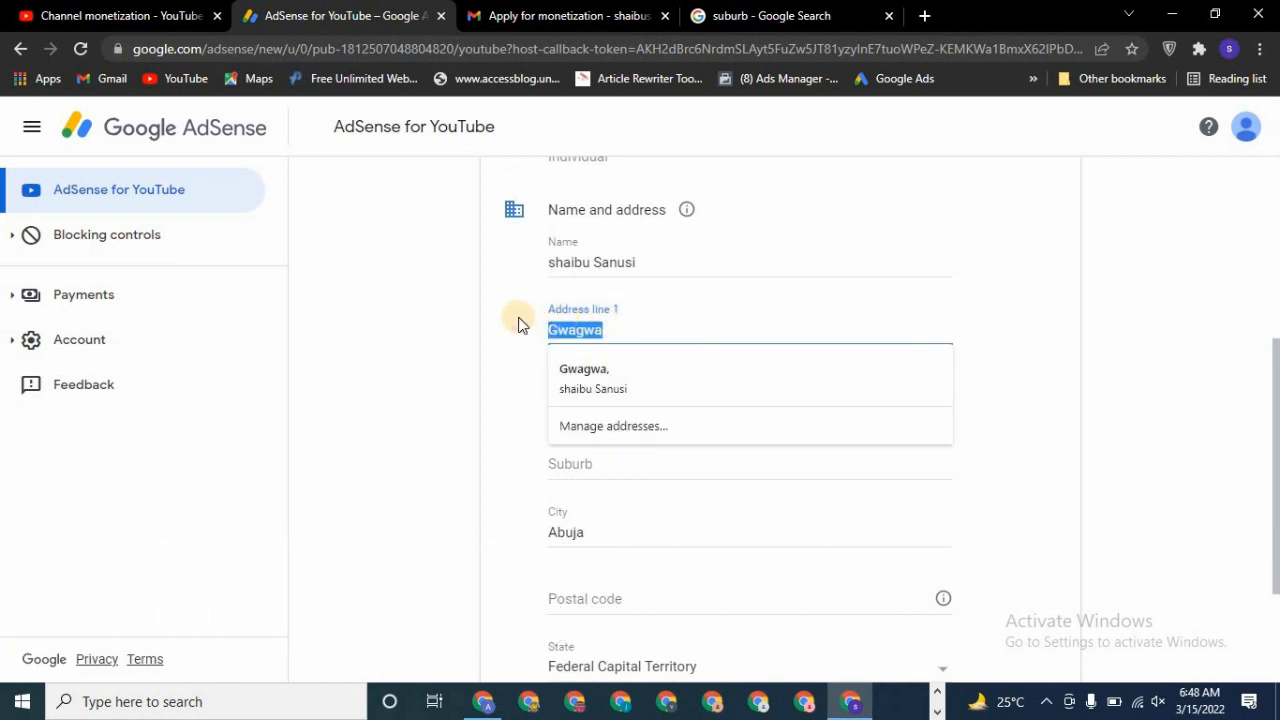
pyautogui.write('b')
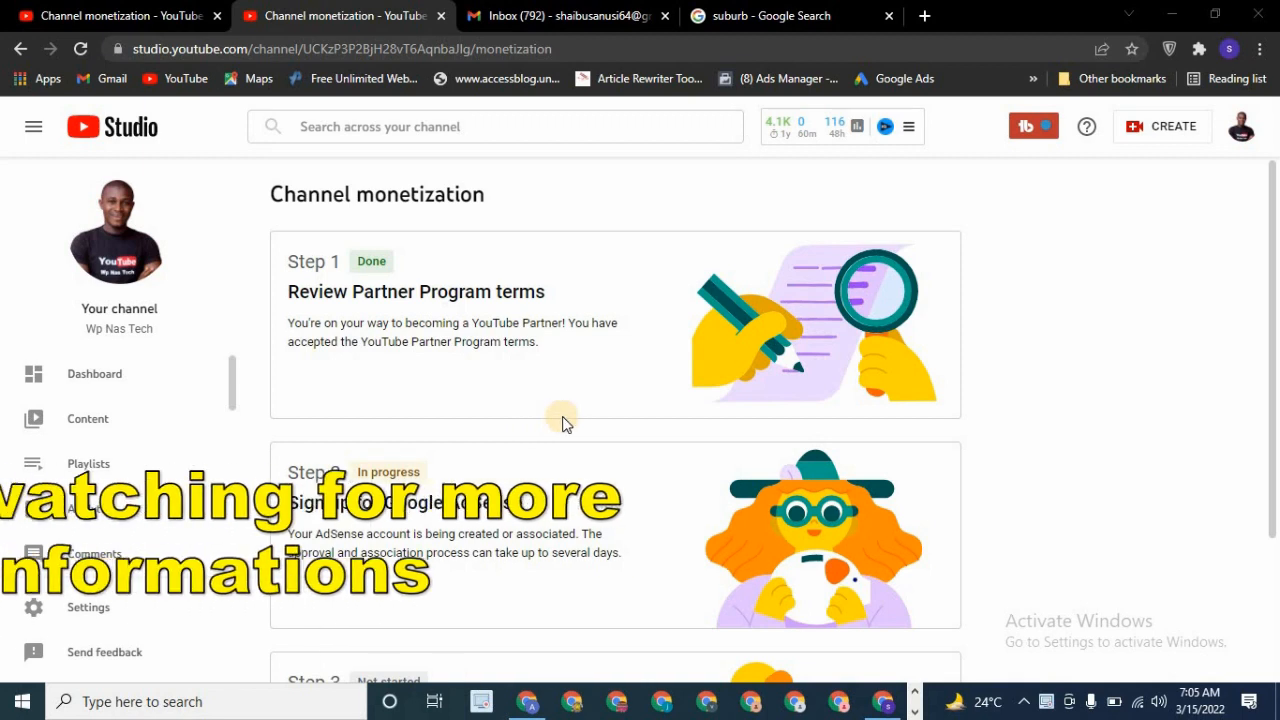
# Step: Switch to the Gmail inbox and read the YouTube email "Changes to your YouTube payment details"
pyautogui.click(517, 10)
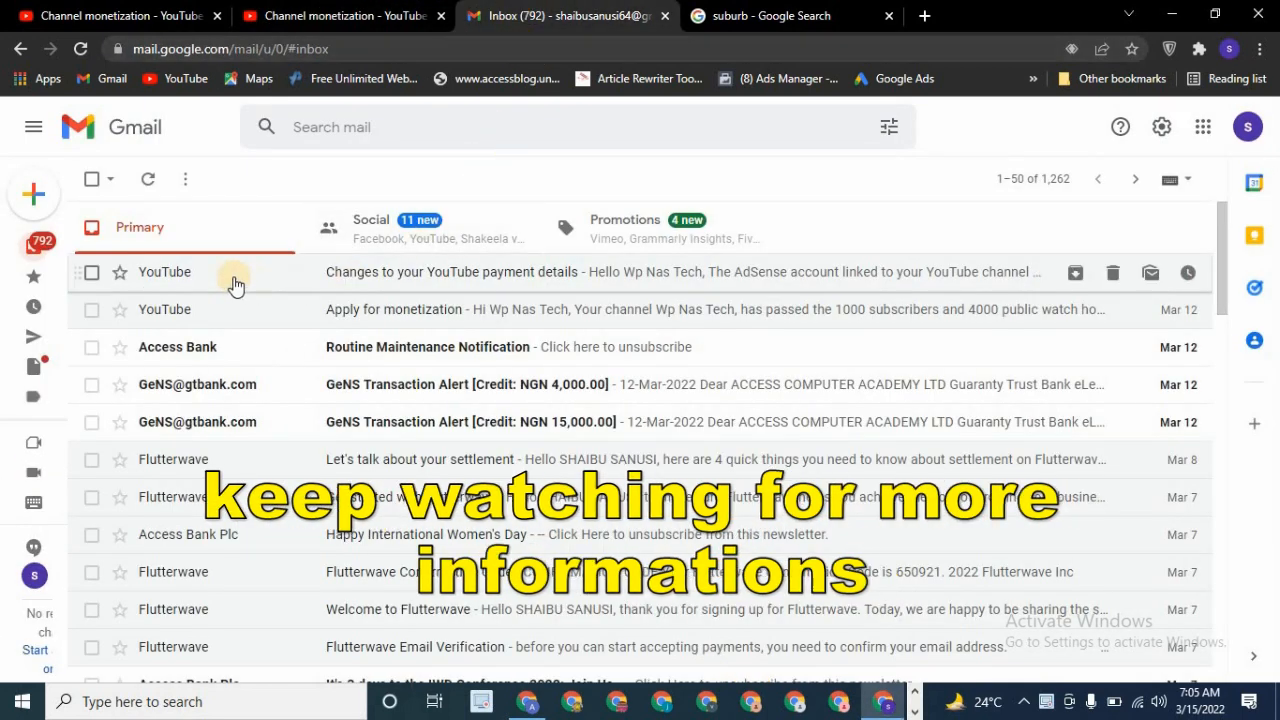
pyautogui.click(200, 277)
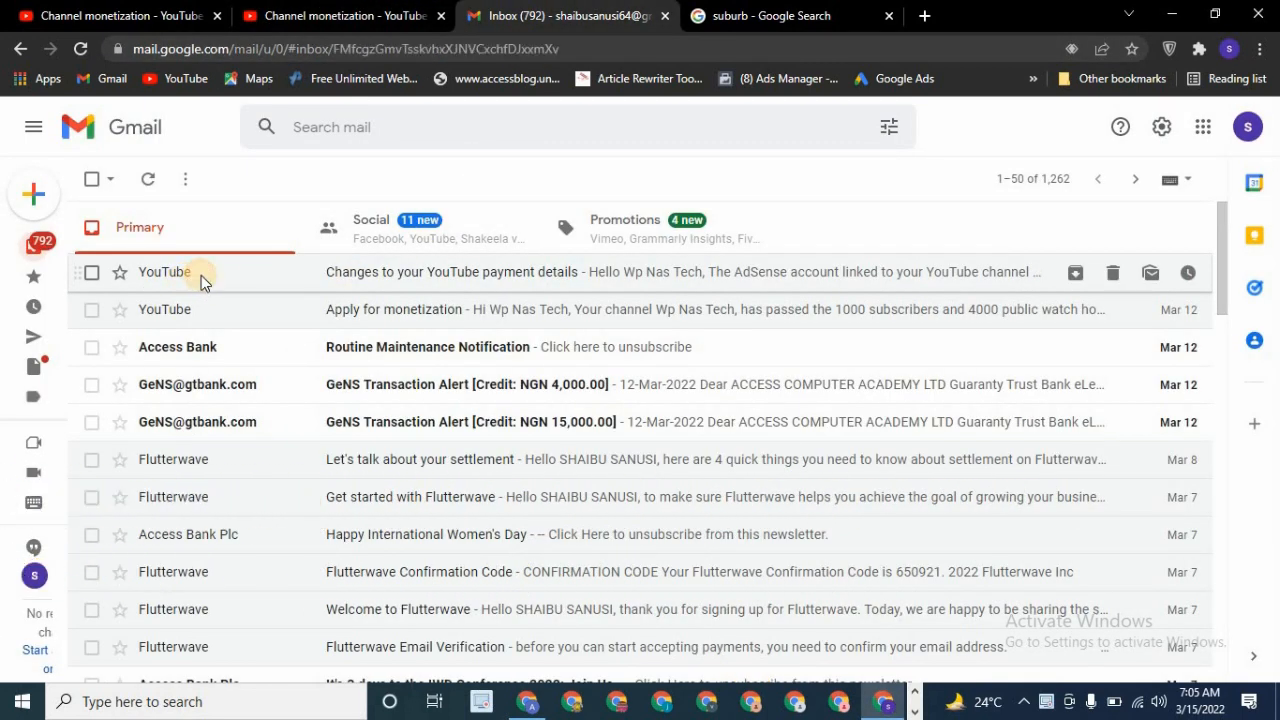
pyautogui.scroll(-1, 511, 505)
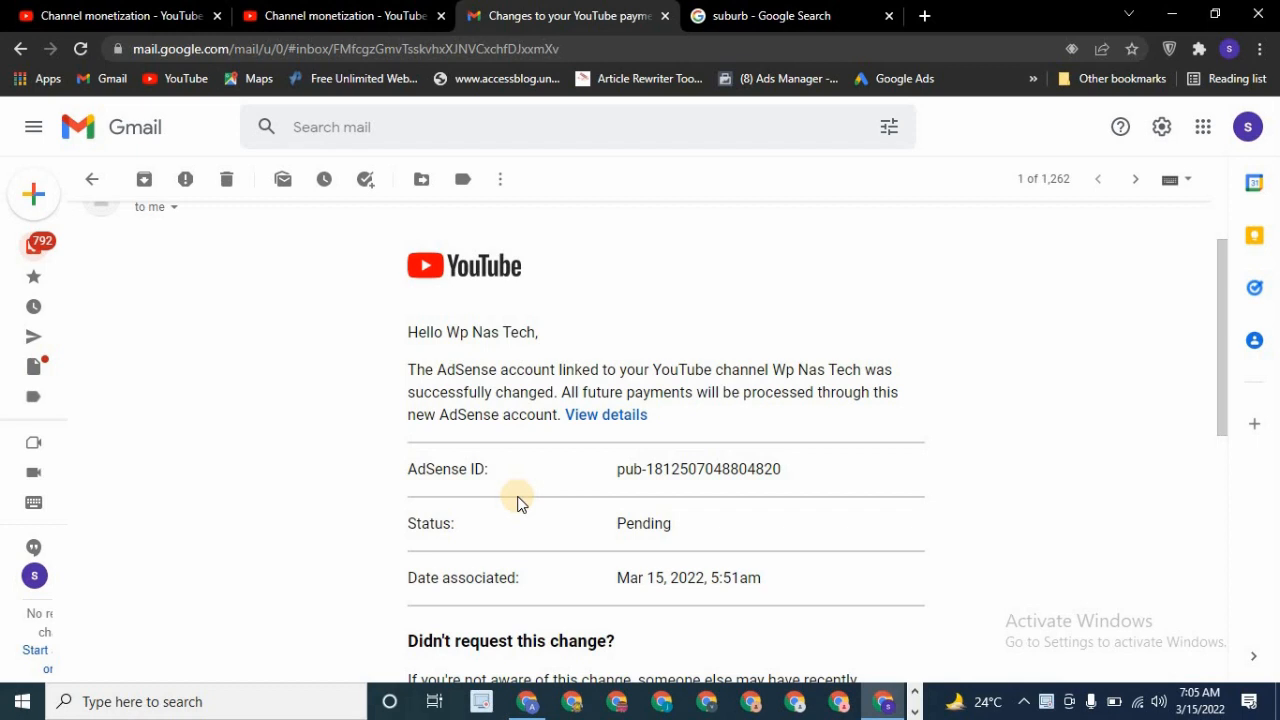
pyautogui.scroll(-1, 541, 490)
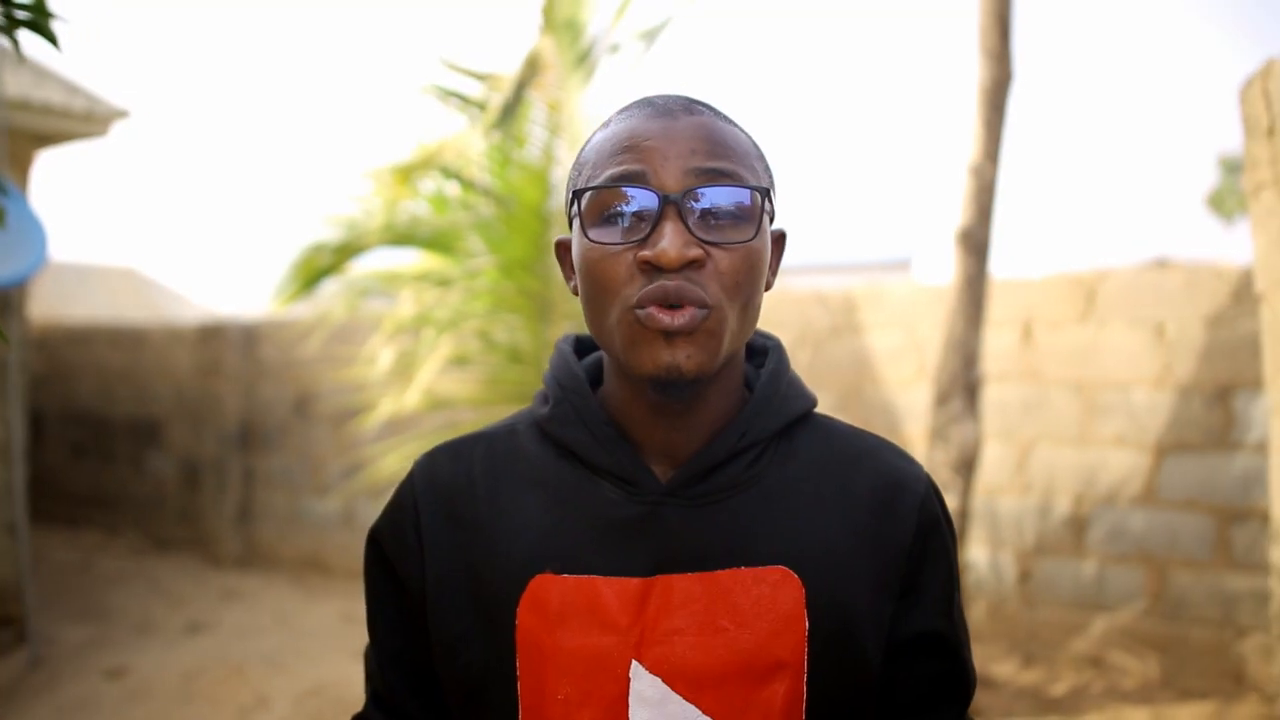